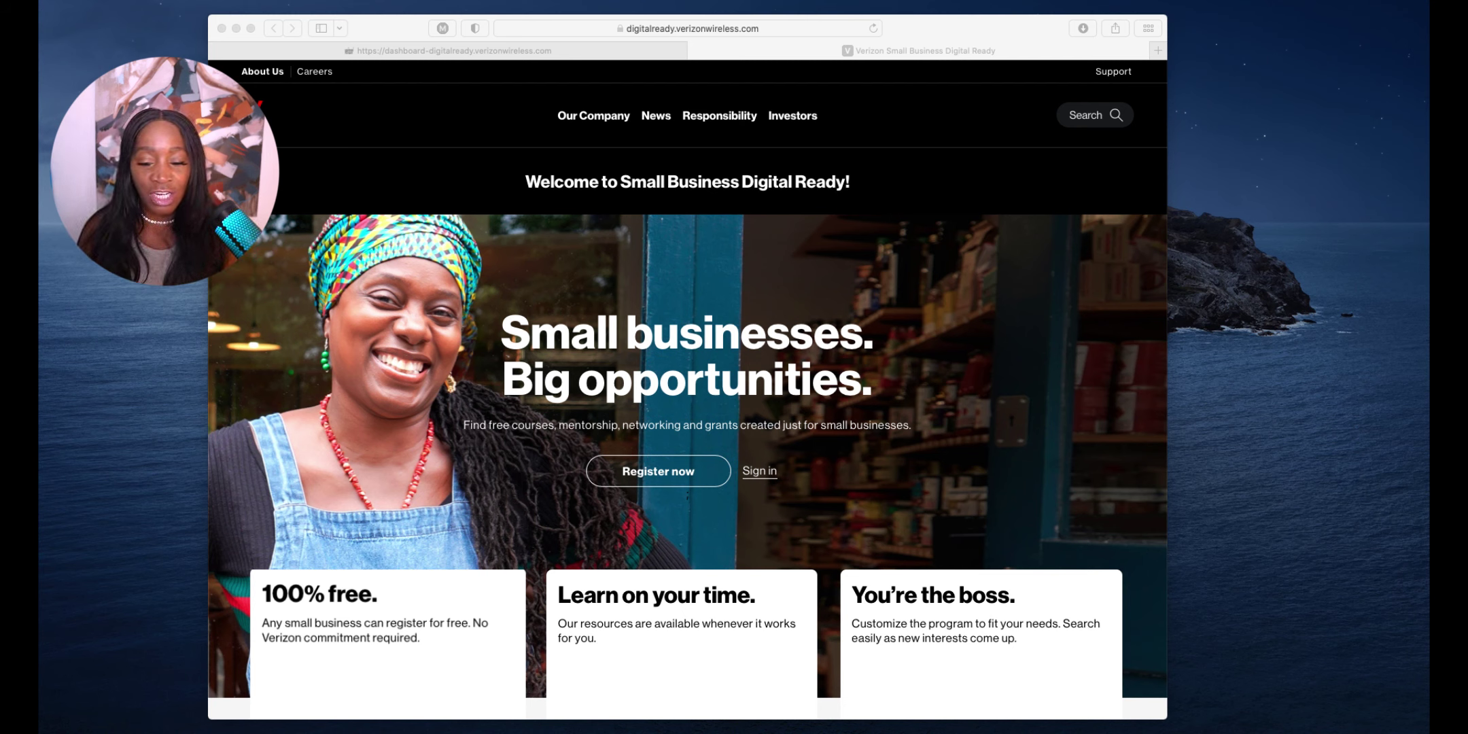
# Scroll the homepage past the courses, resources and mentoring cards to the orange grant funding section
pyautogui.click(387, 653)
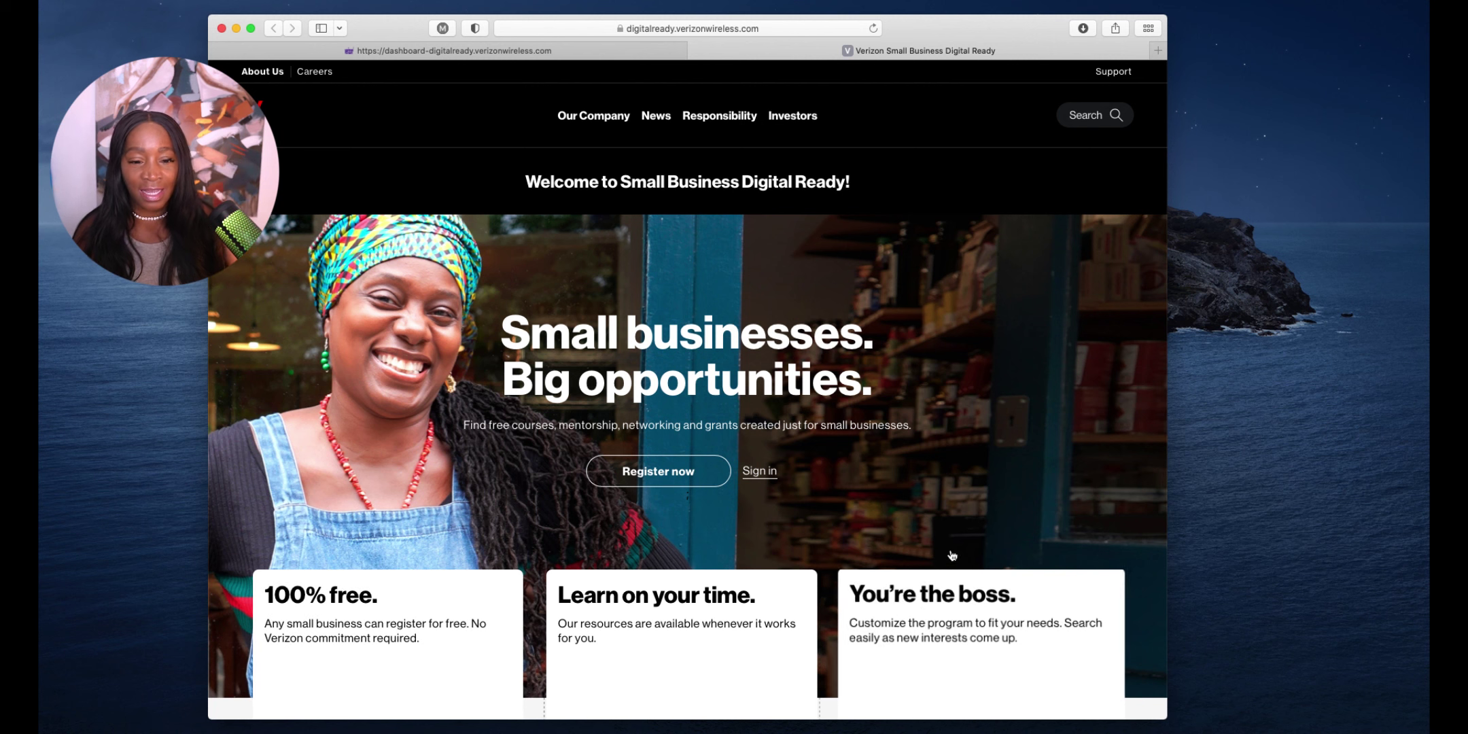
pyautogui.scroll(-2, 889, 358)
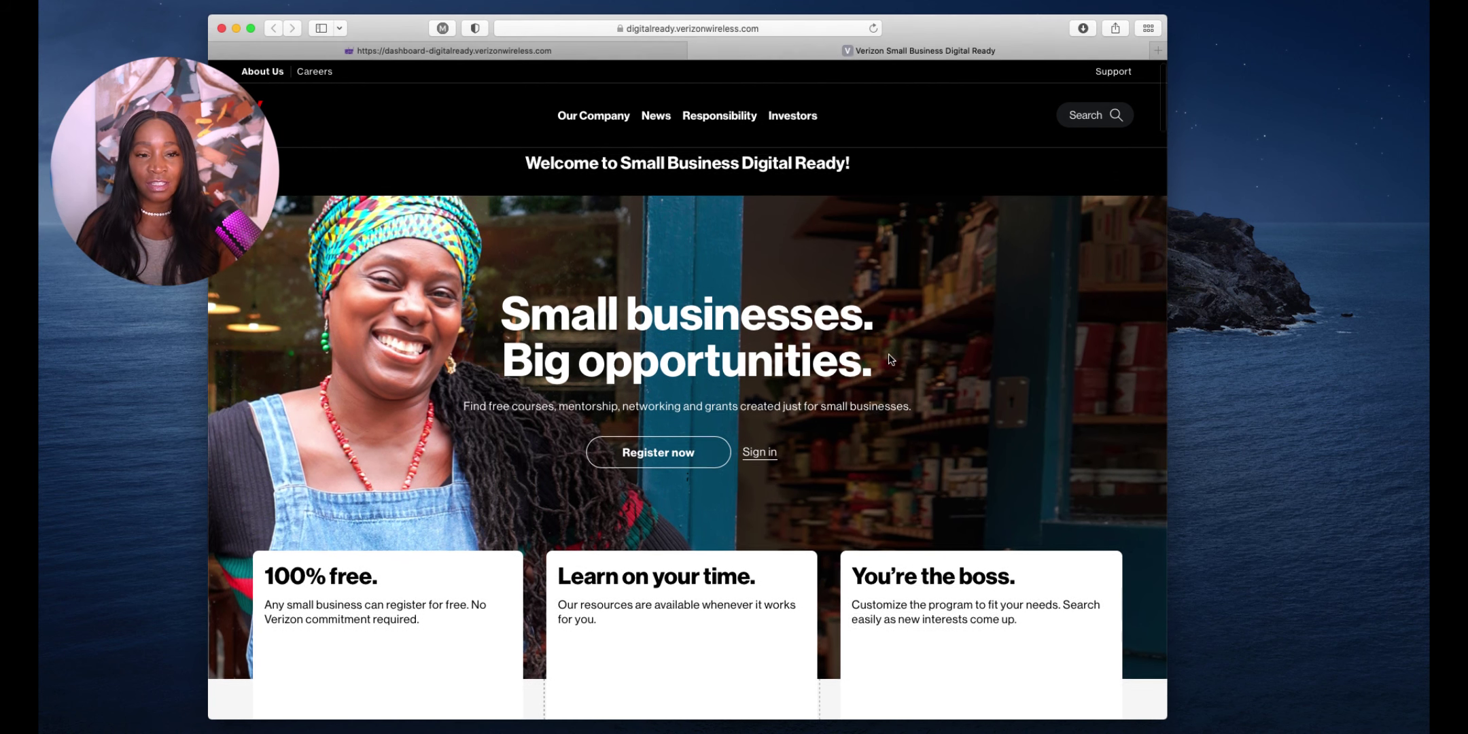
pyautogui.scroll(1, 890, 358)
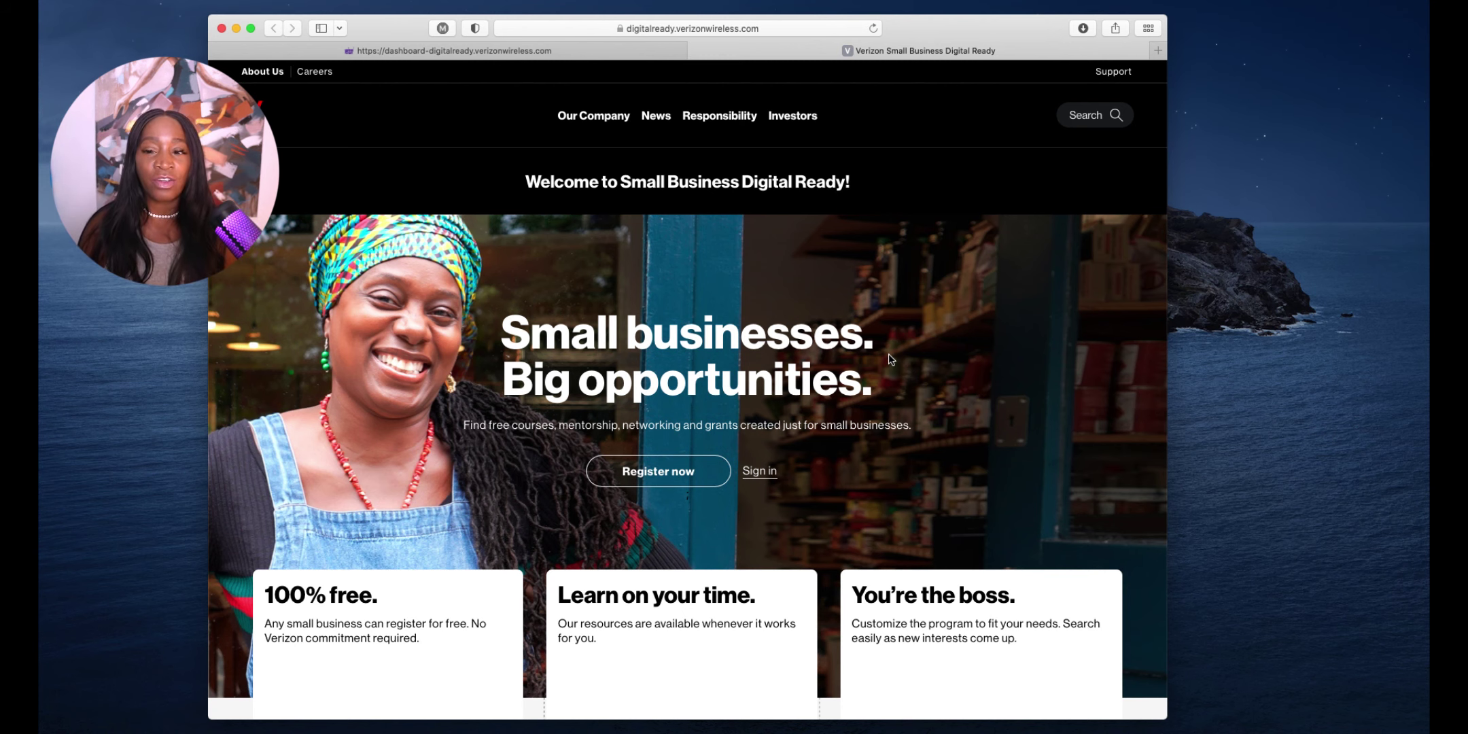
pyautogui.scroll(-1, 891, 360)
pyautogui.scroll(-5, 886, 374)
pyautogui.scroll(5, 886, 378)
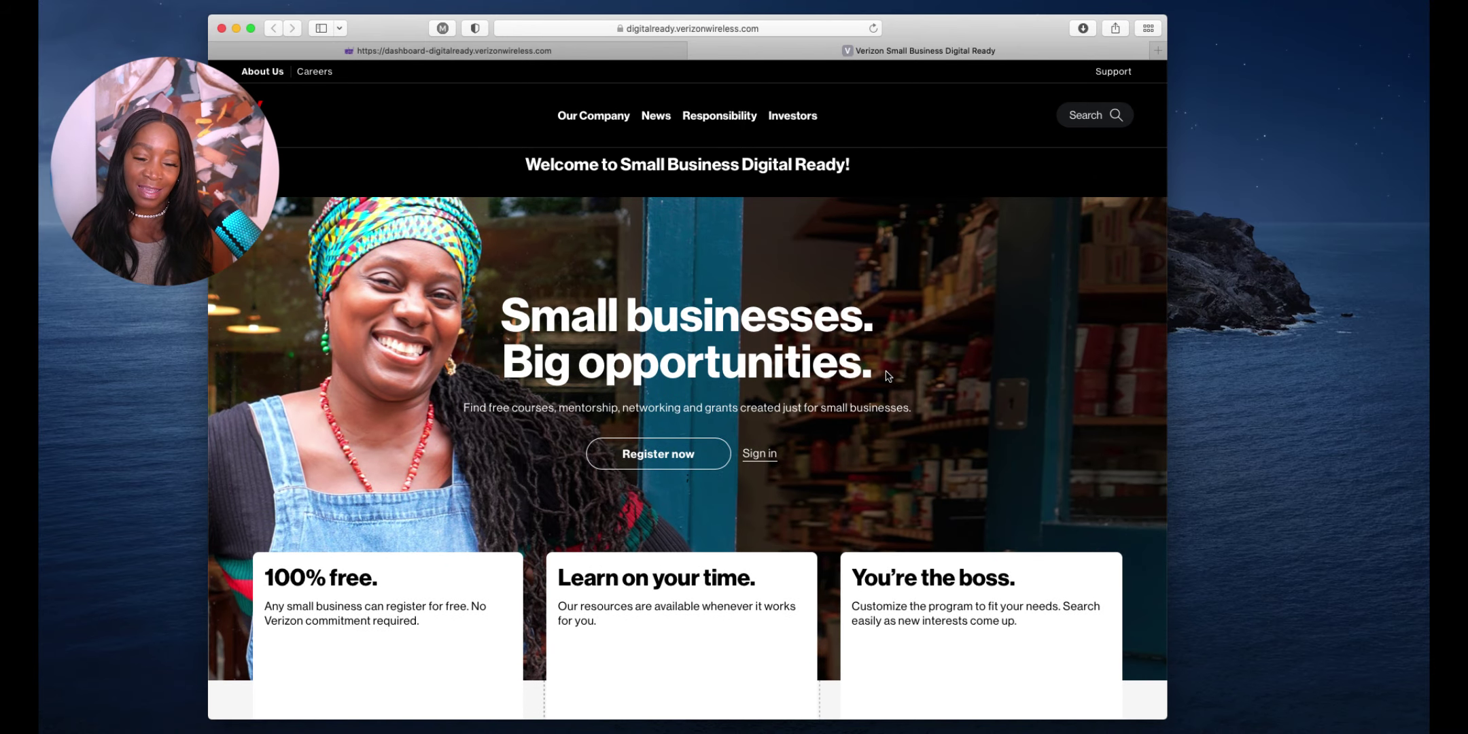
pyautogui.scroll(-4, 888, 376)
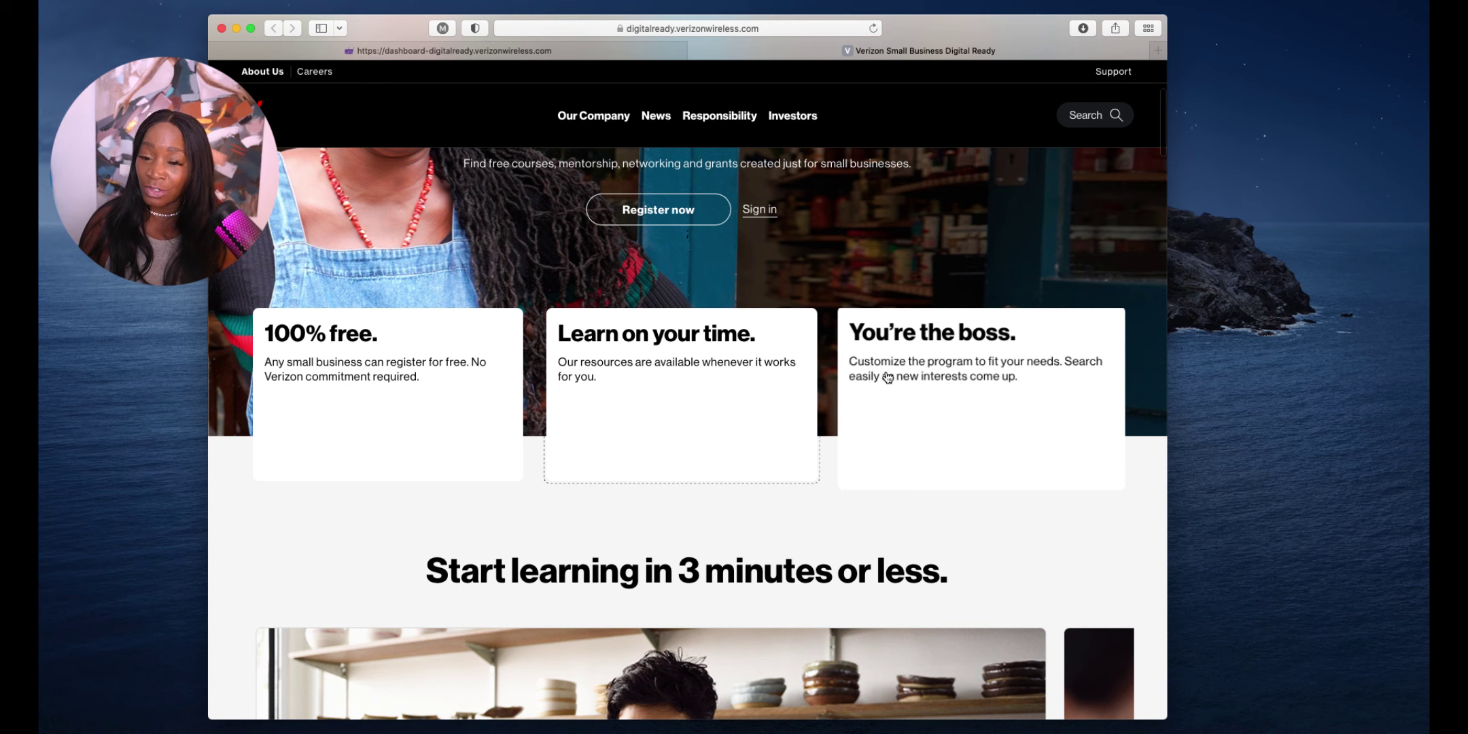
pyautogui.scroll(-5, 888, 376)
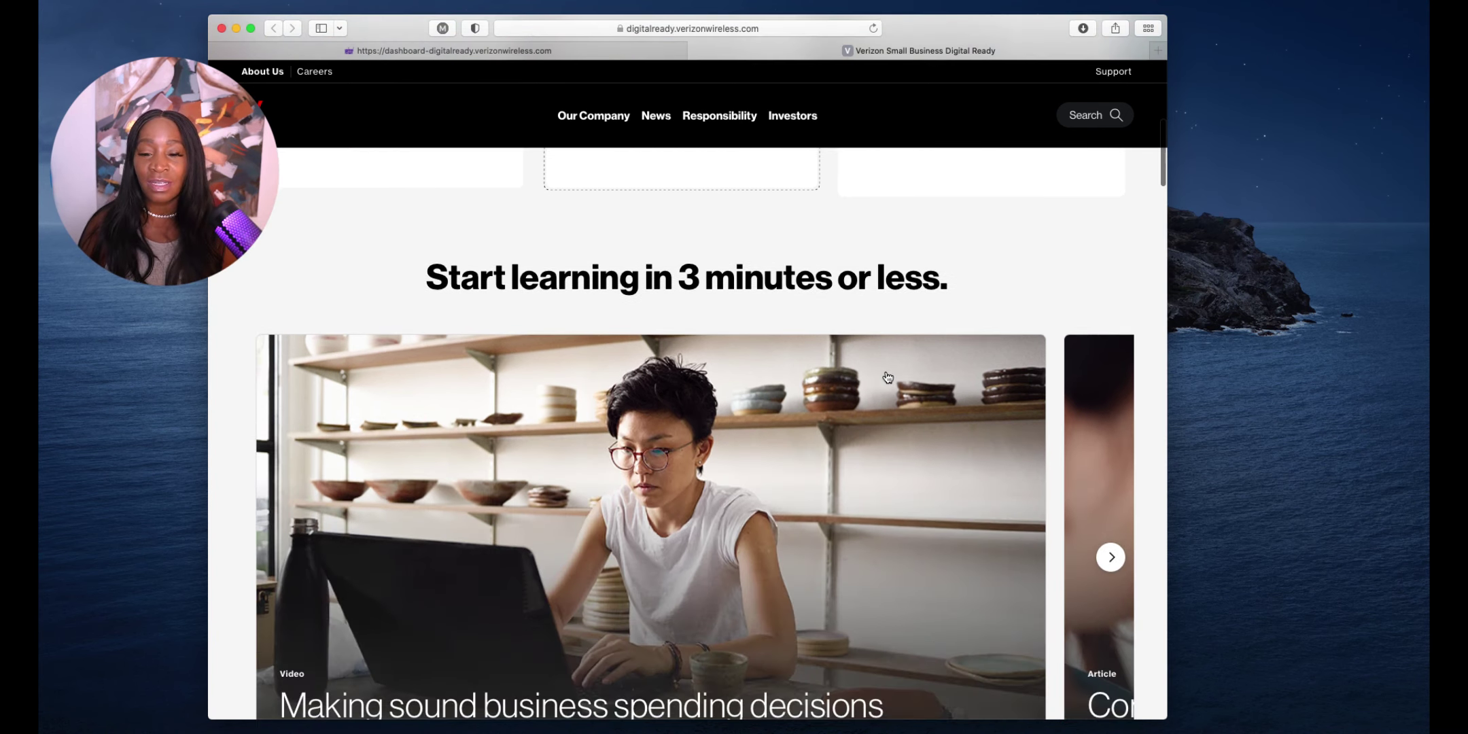
pyautogui.scroll(-5, 888, 375)
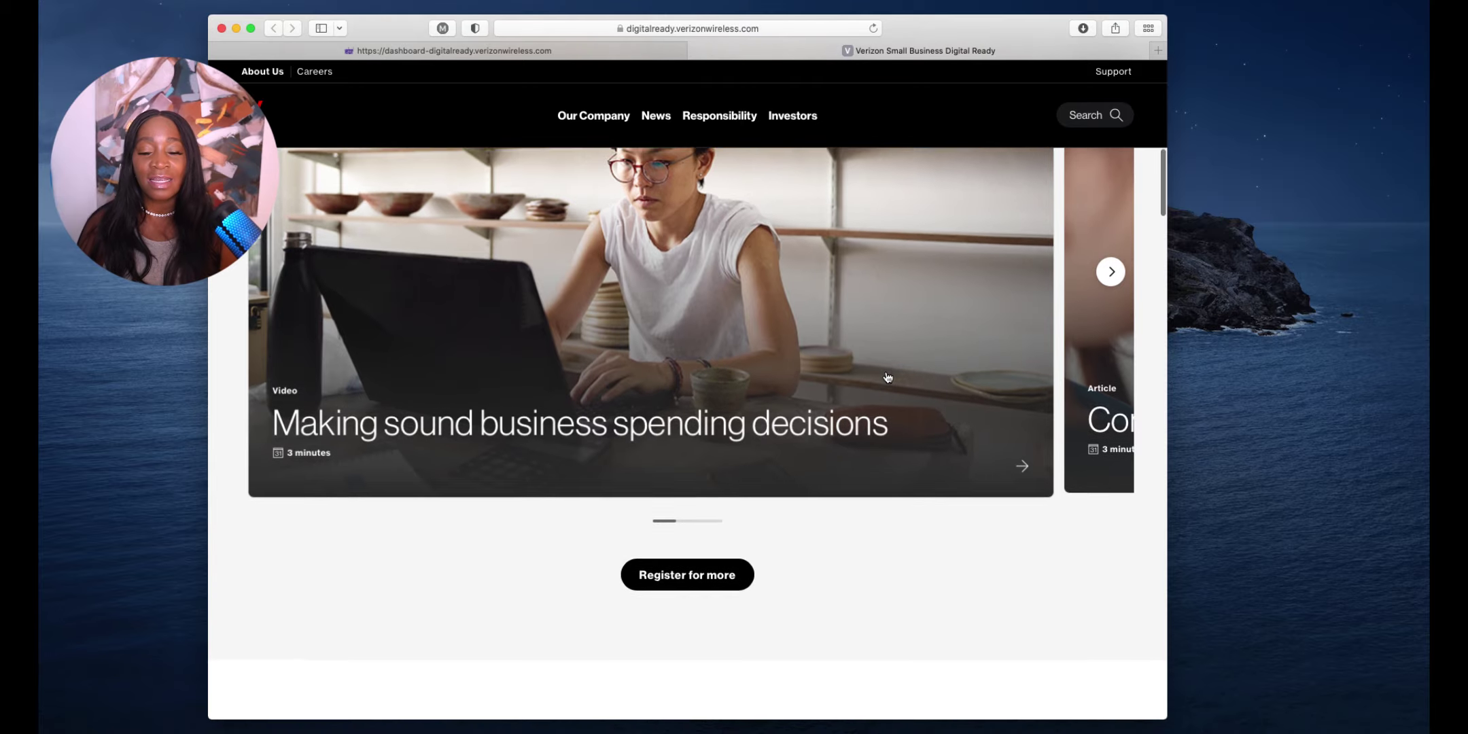
pyautogui.scroll(-4, 887, 376)
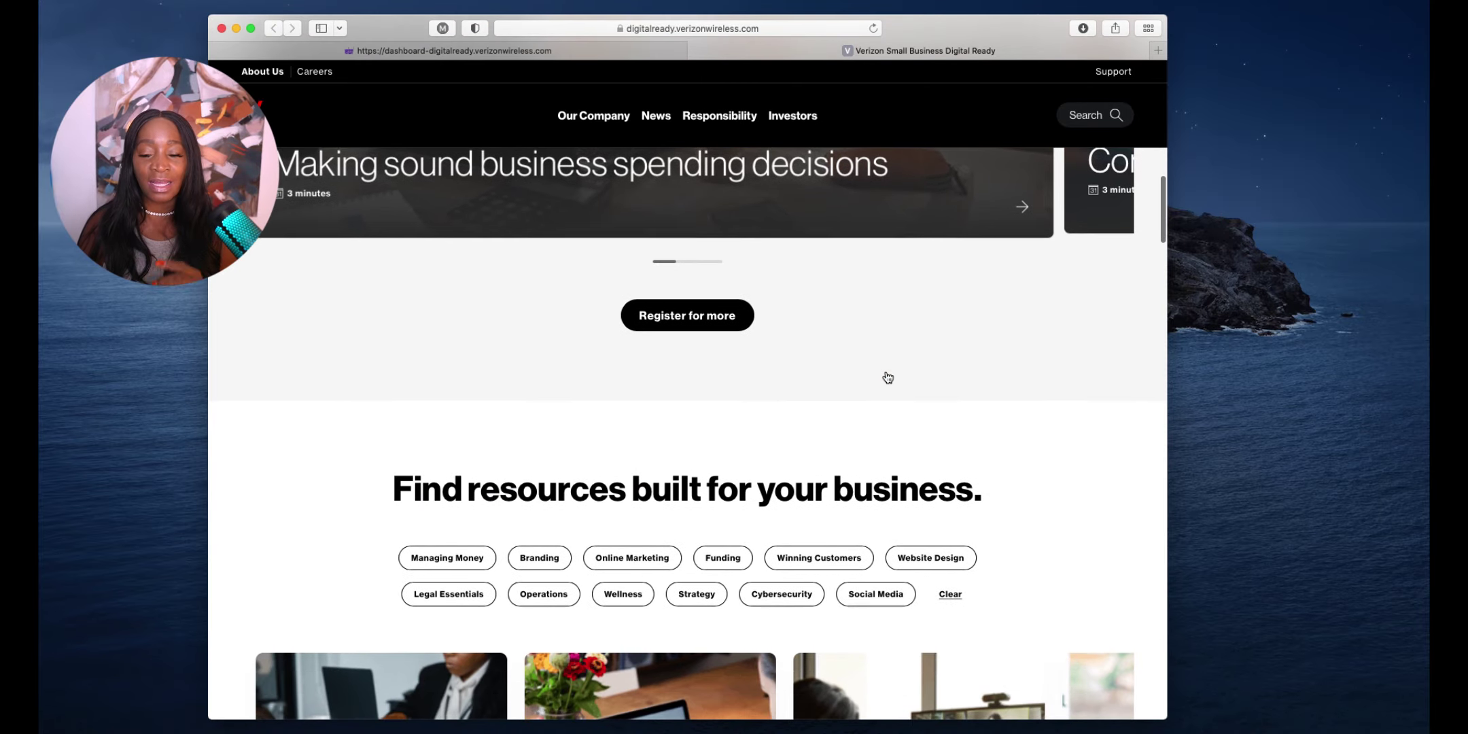
pyautogui.scroll(-1, 885, 376)
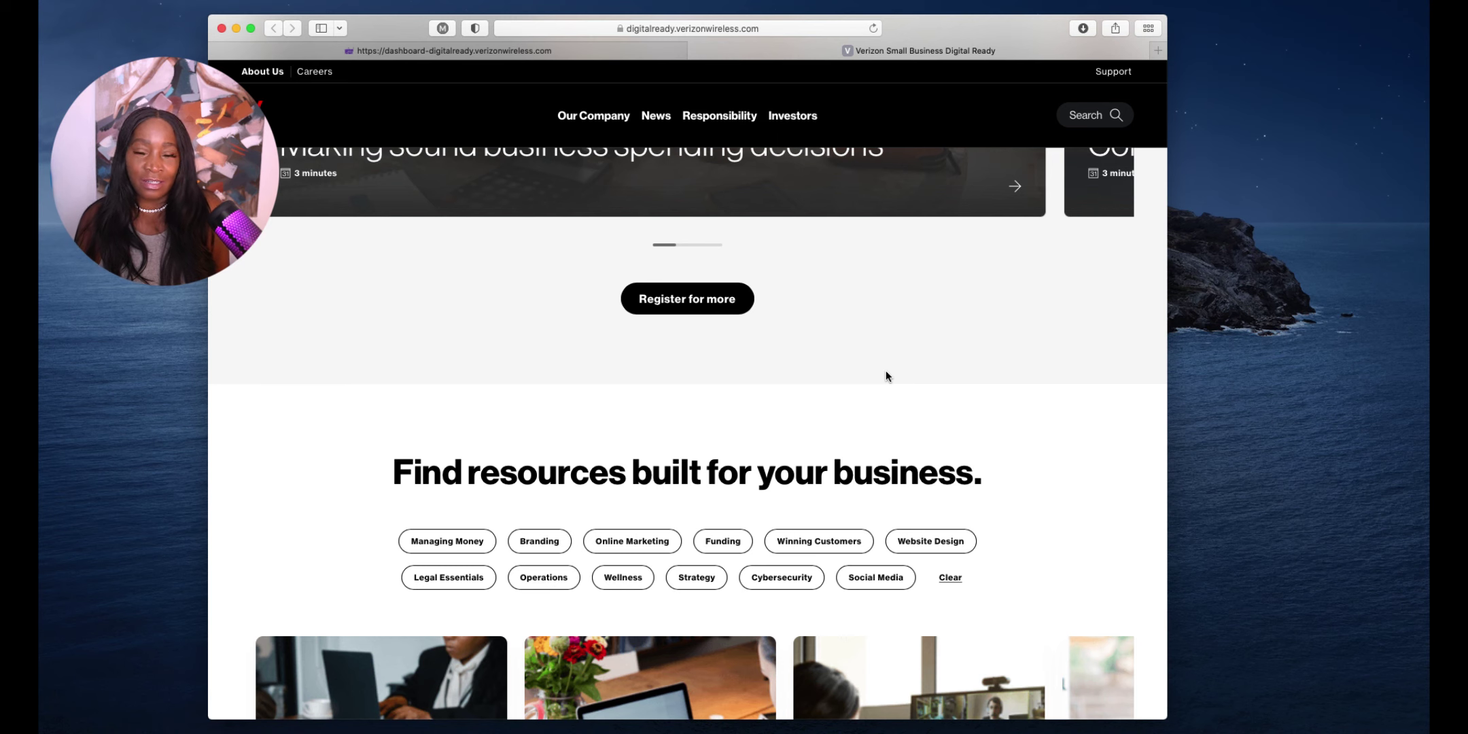
pyautogui.scroll(-10, 887, 376)
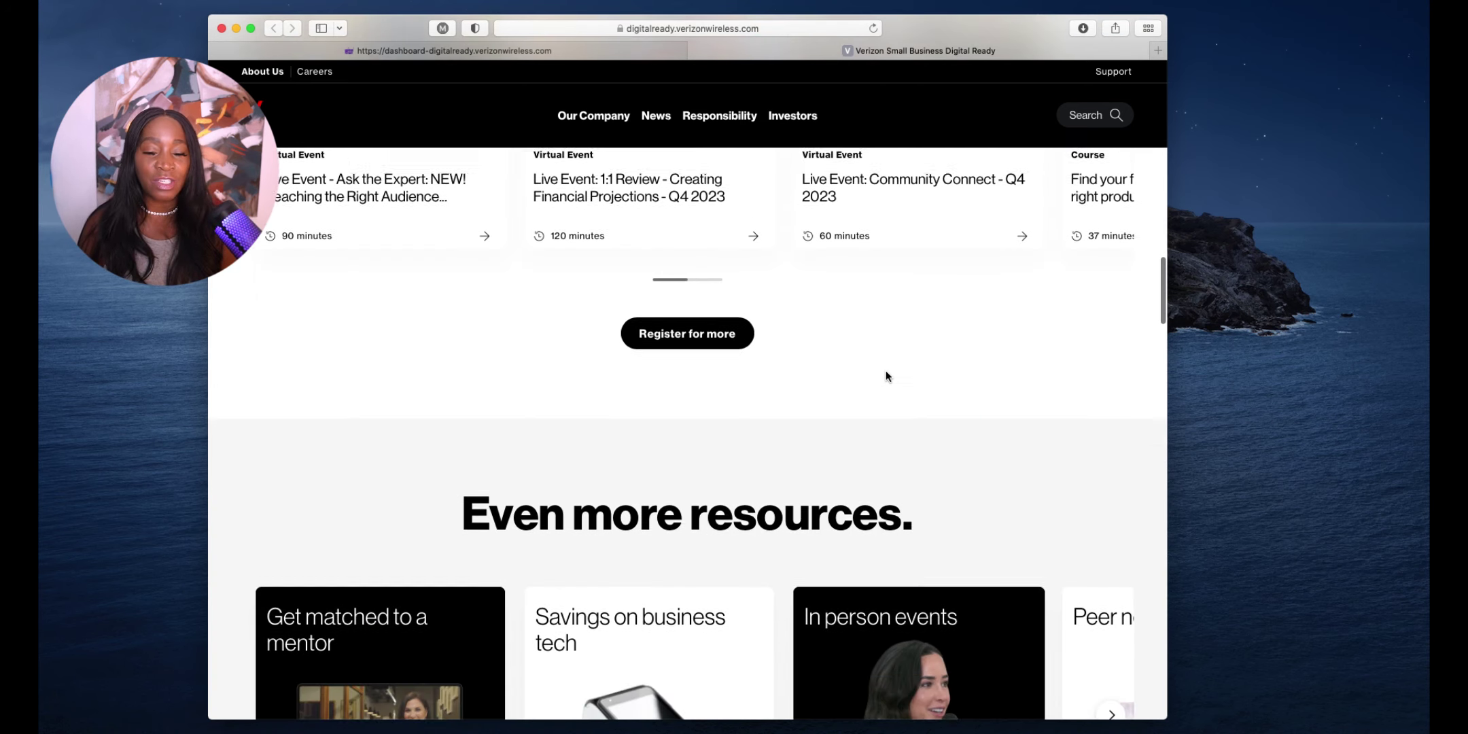
pyautogui.scroll(-5, 886, 376)
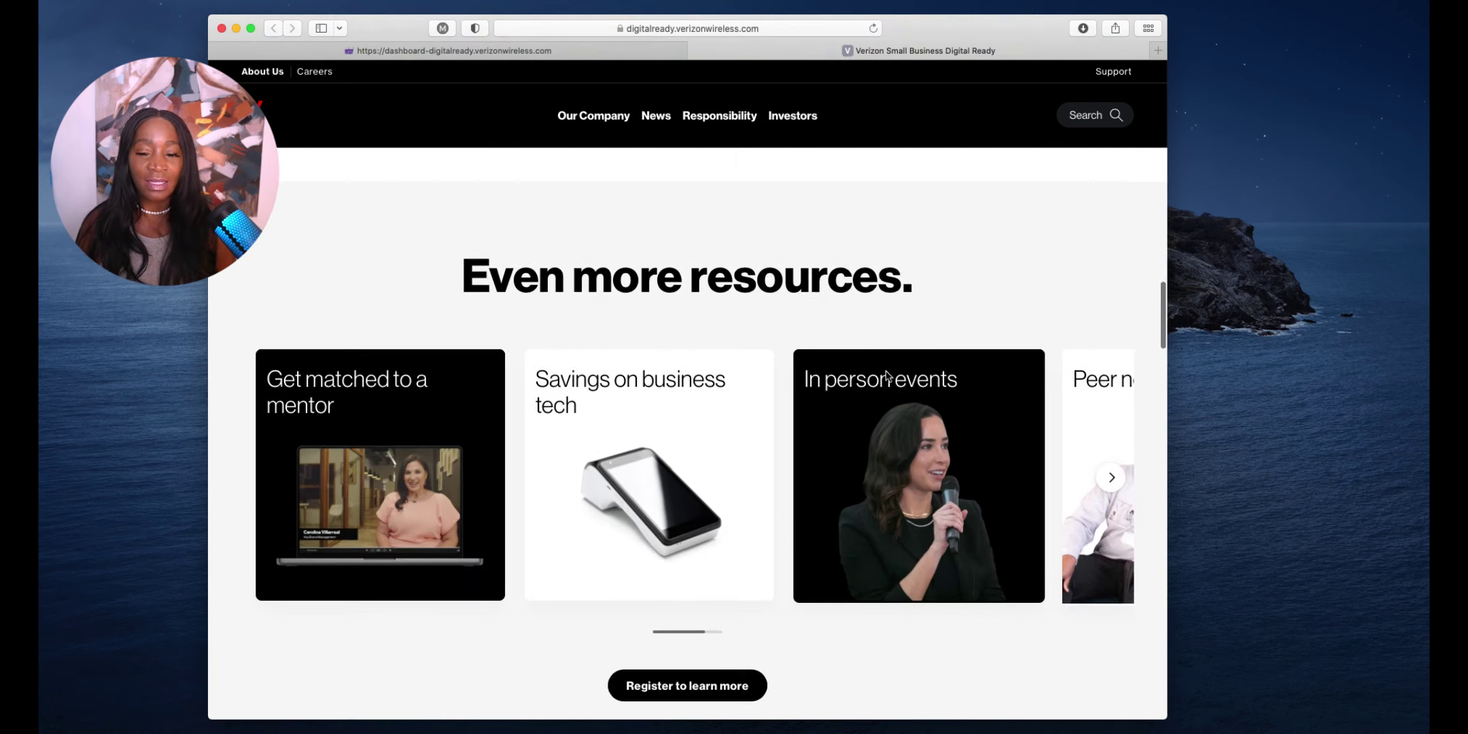
pyautogui.scroll(-5, 886, 376)
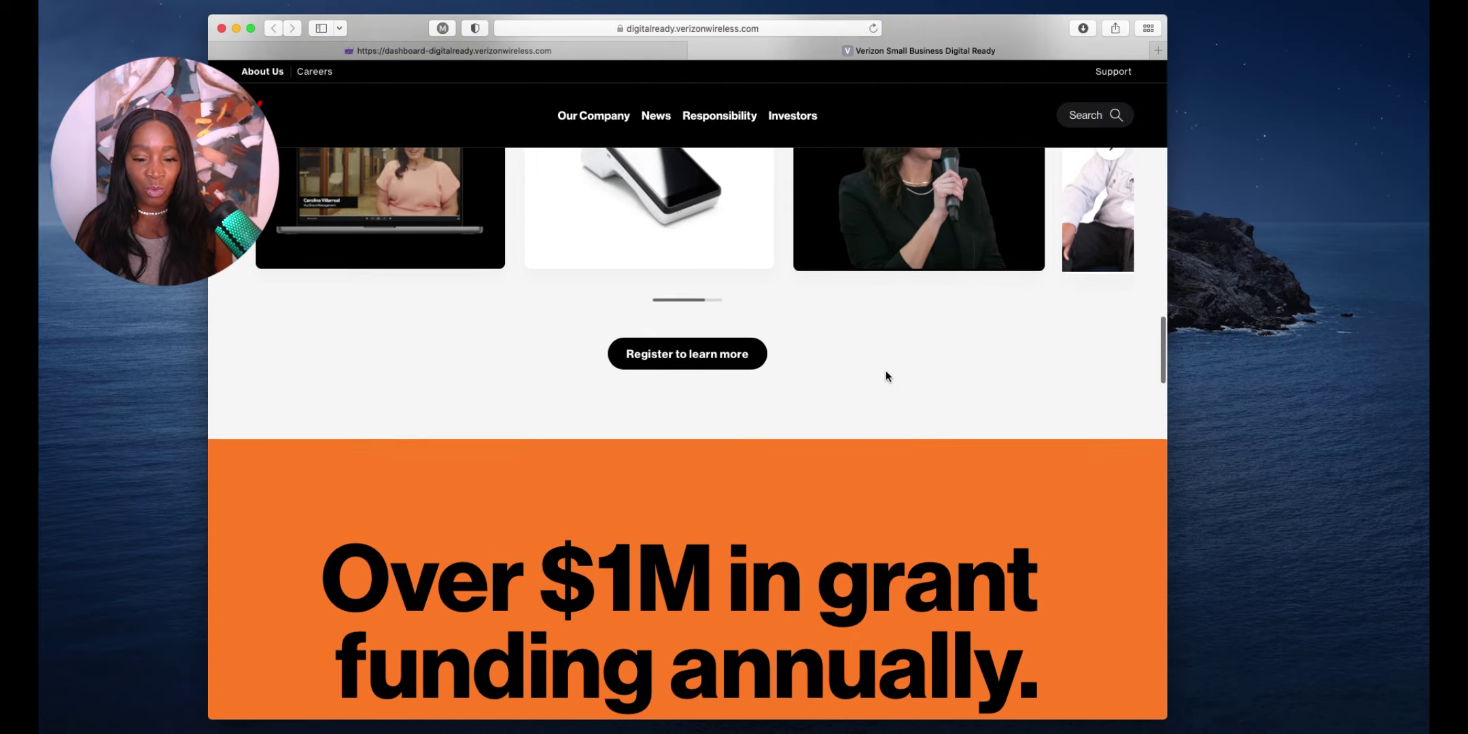
pyautogui.scroll(-1, 885, 376)
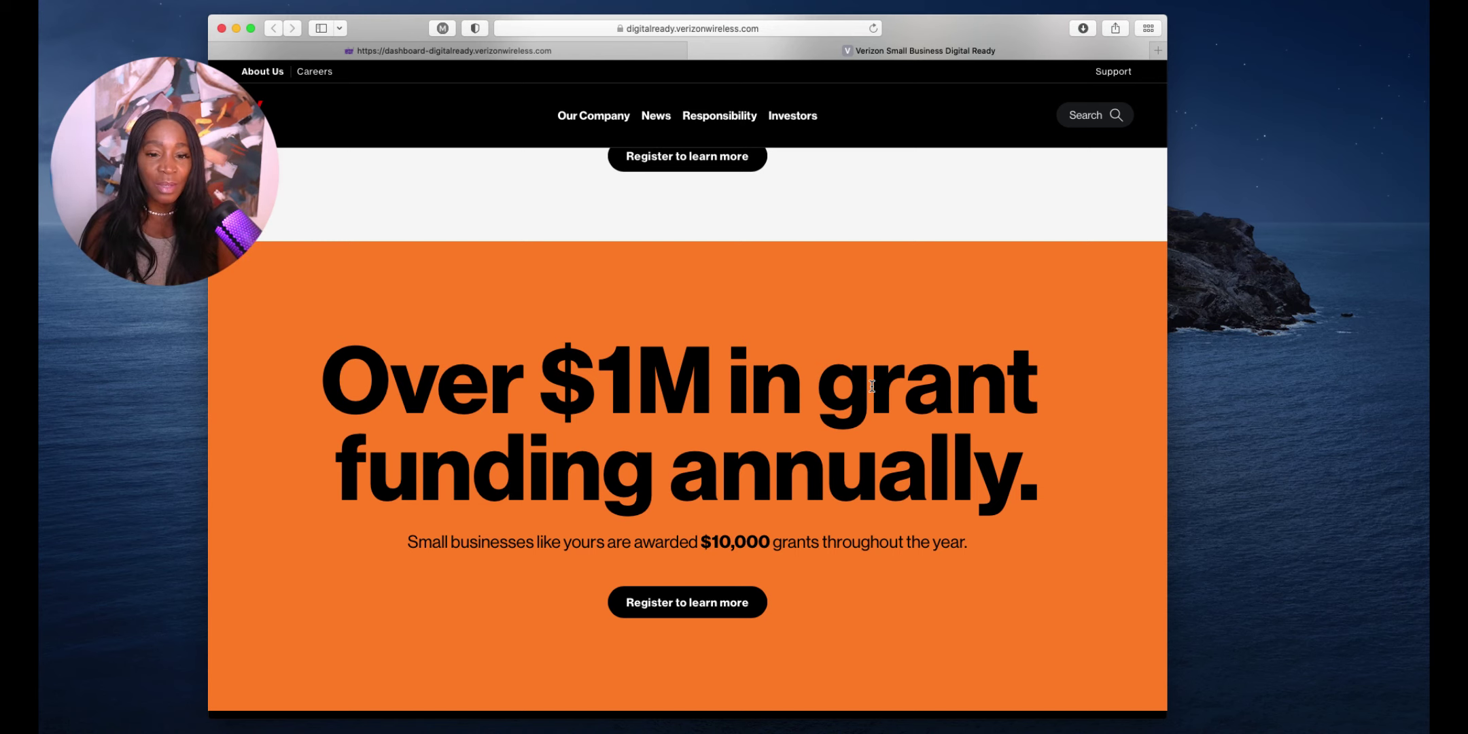
# Start registering, picking Branding, Funding and Online Marketing as topics of interest
pyautogui.click(707, 170)
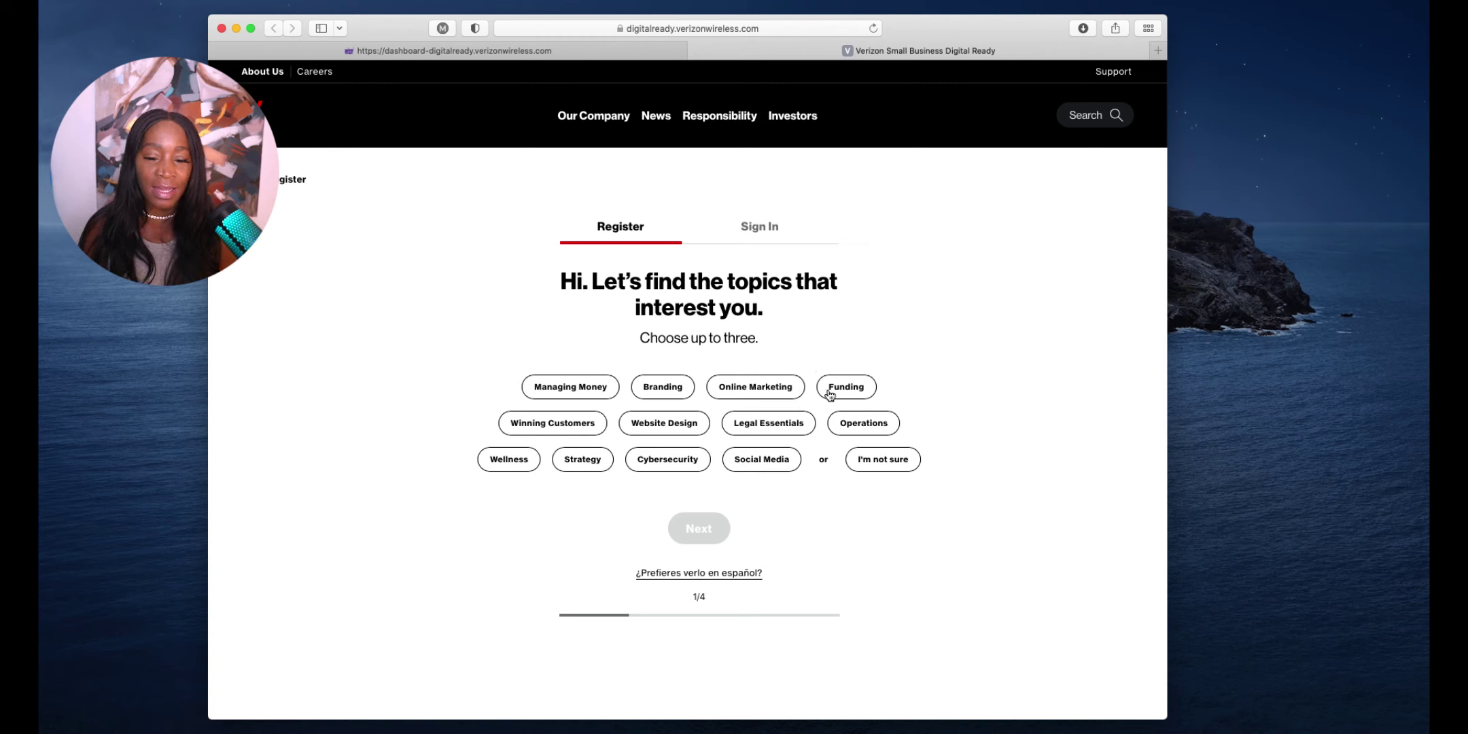
pyautogui.click(688, 390)
pyautogui.click(823, 386)
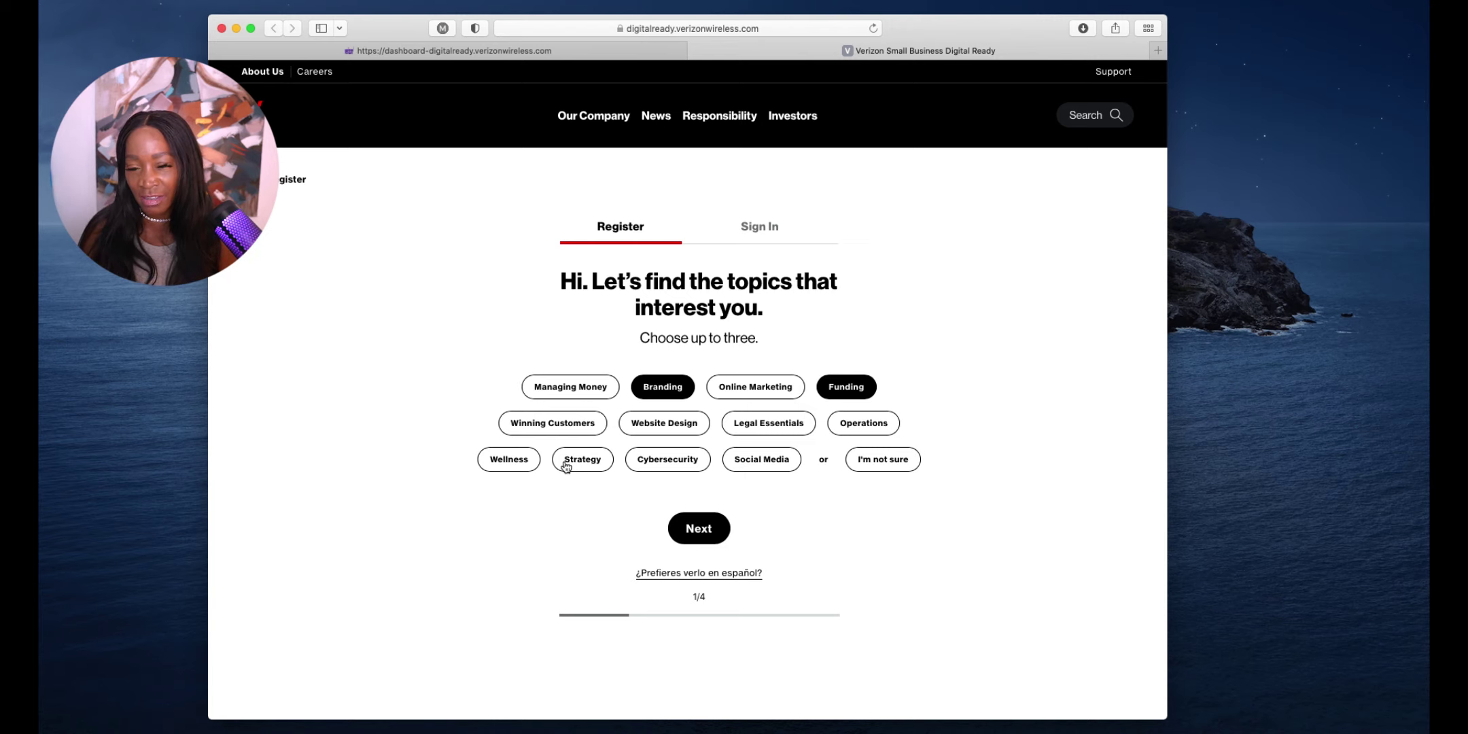
pyautogui.click(758, 398)
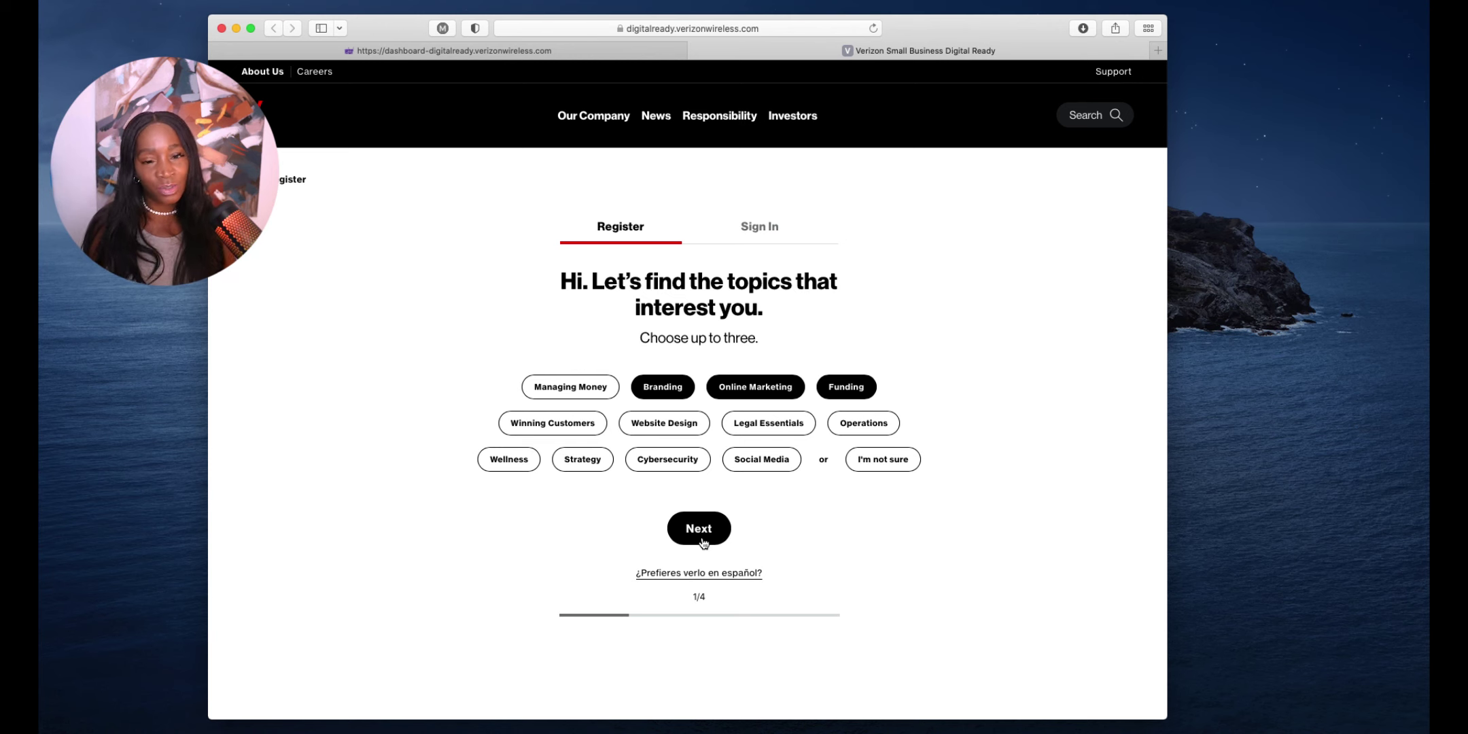
pyautogui.click(700, 529)
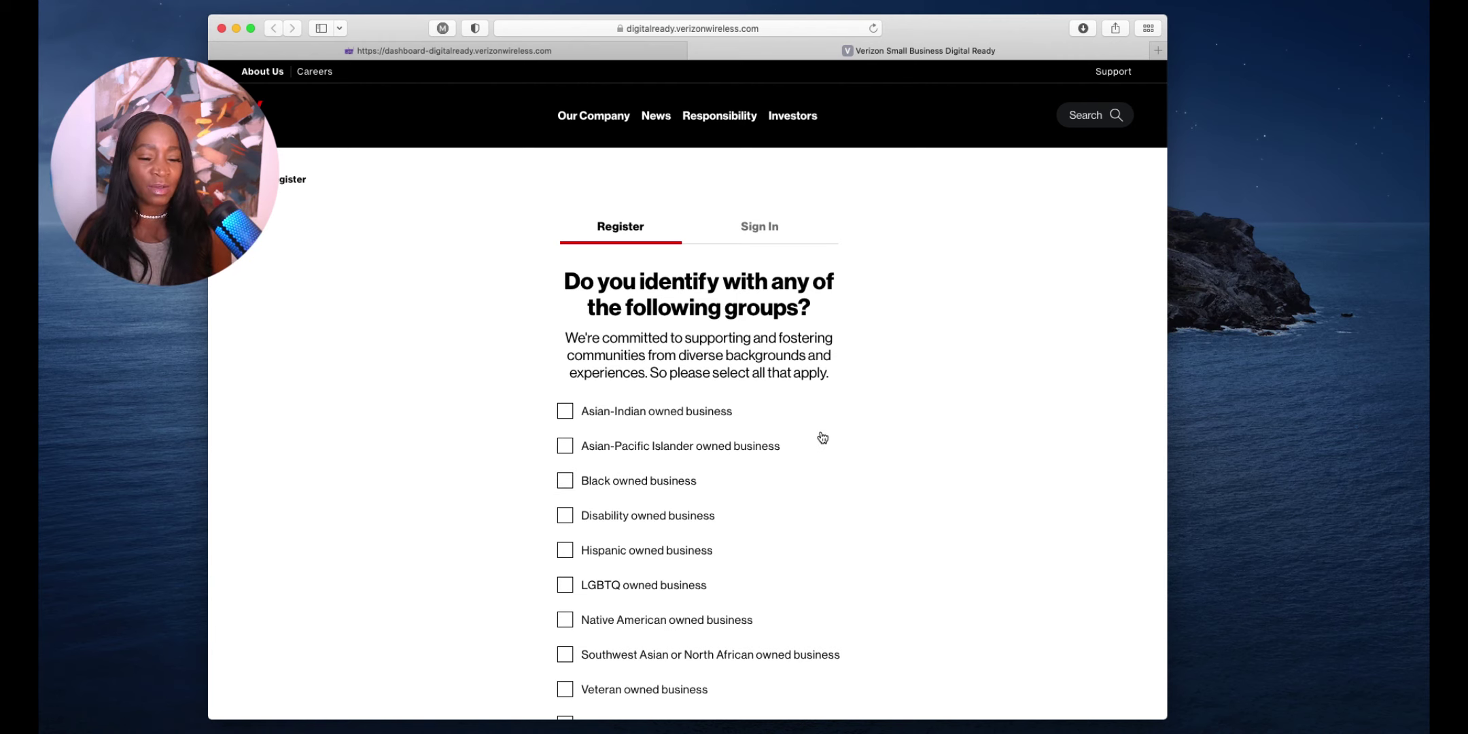
# Identify the business as Black owned and Women owned
pyautogui.scroll(-5, 818, 441)
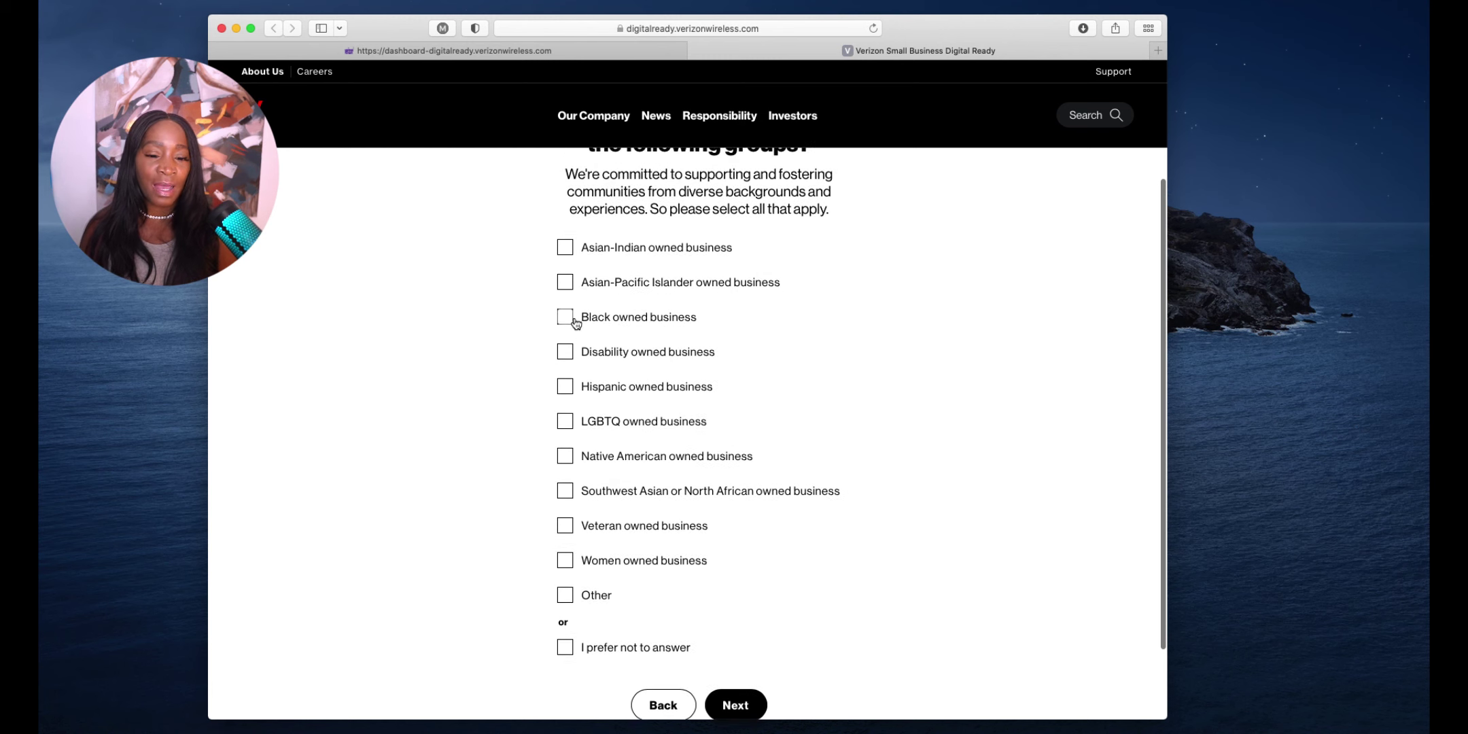
pyautogui.click(566, 318)
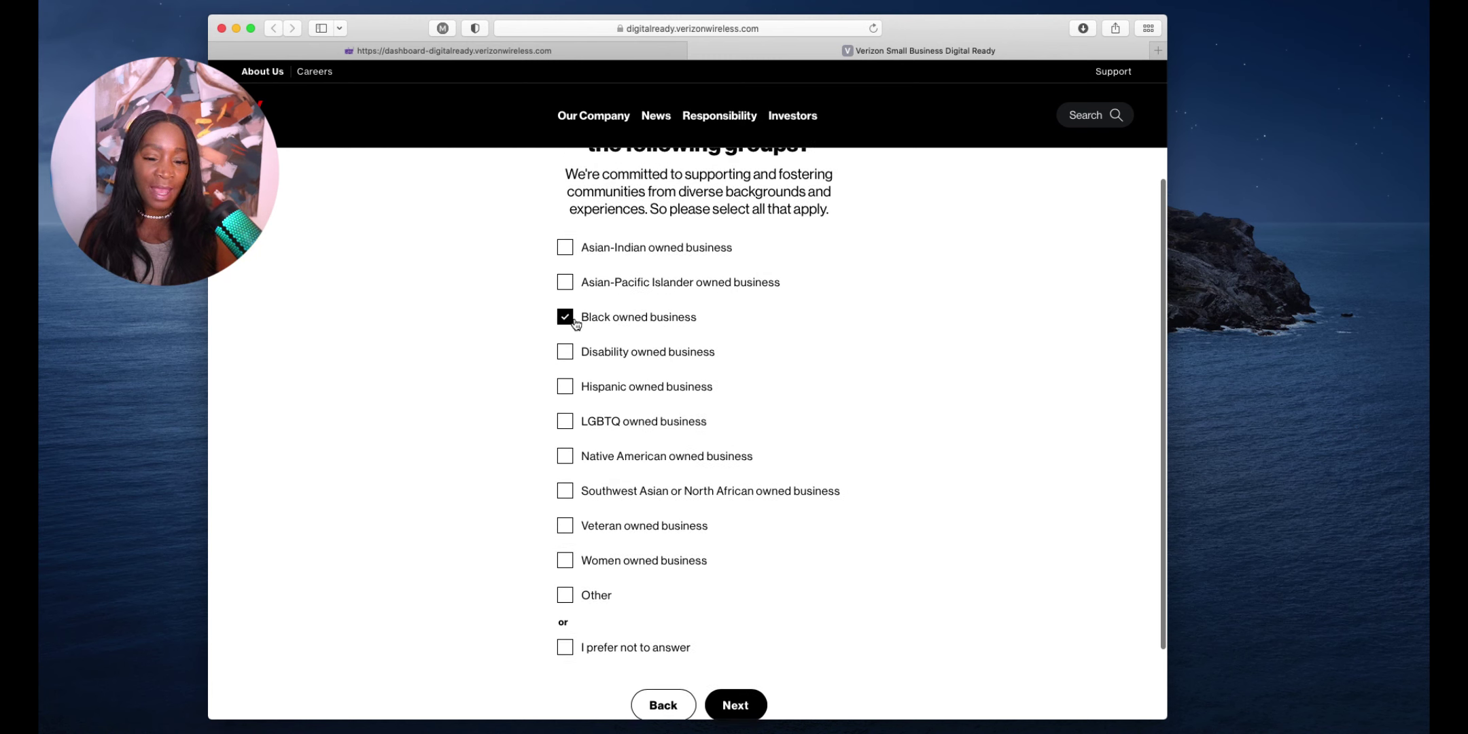
pyautogui.click(565, 558)
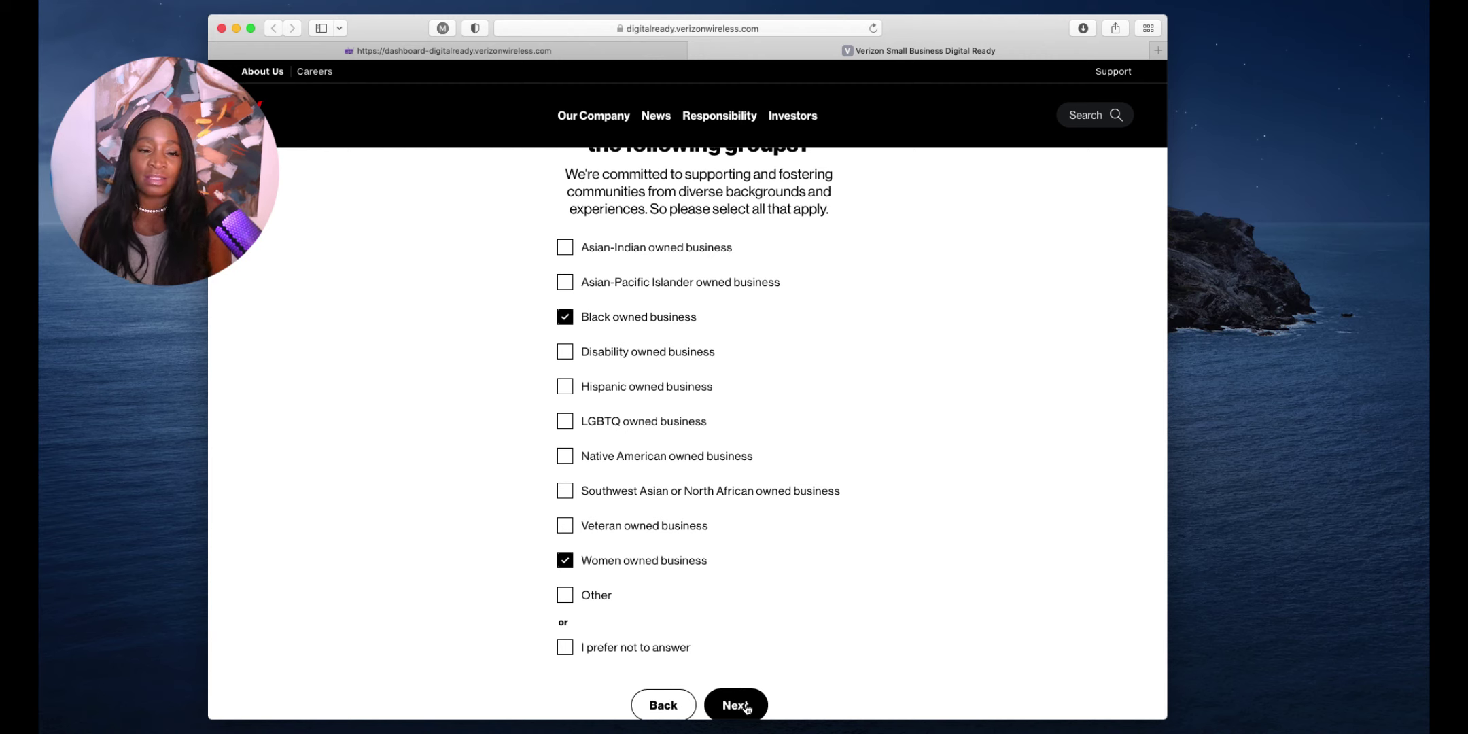
pyautogui.click(746, 707)
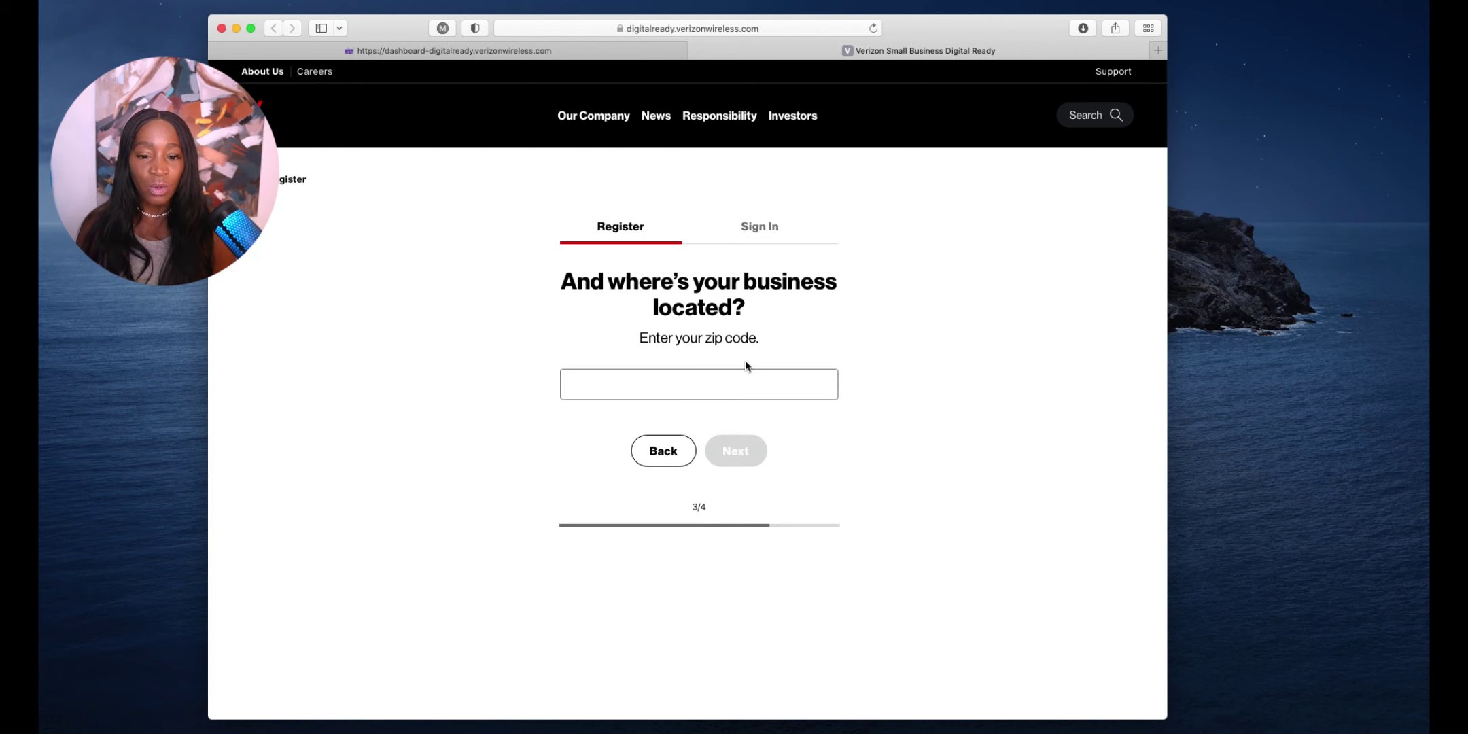
# Set the business location to a Wilmington, DE zip code
pyautogui.click(760, 384)
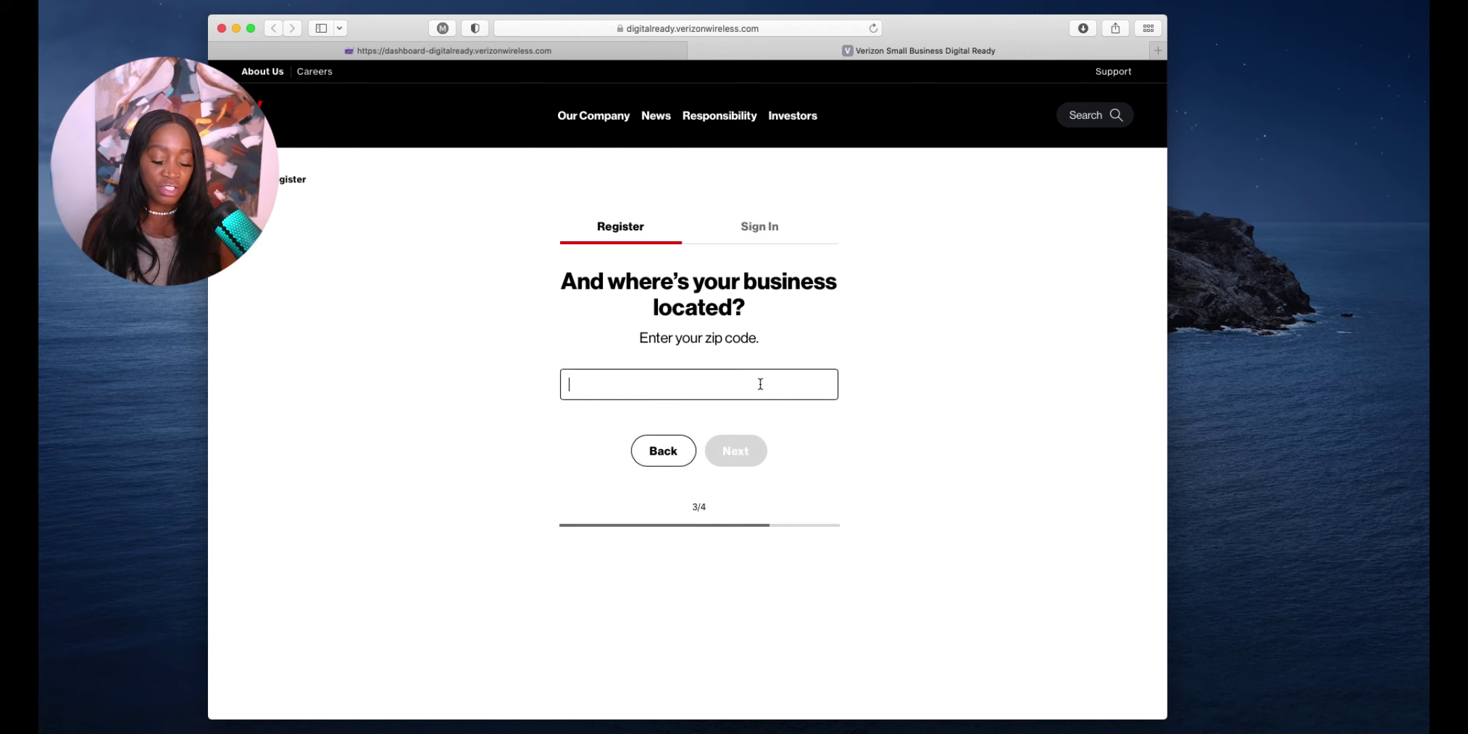
pyautogui.write('19802')
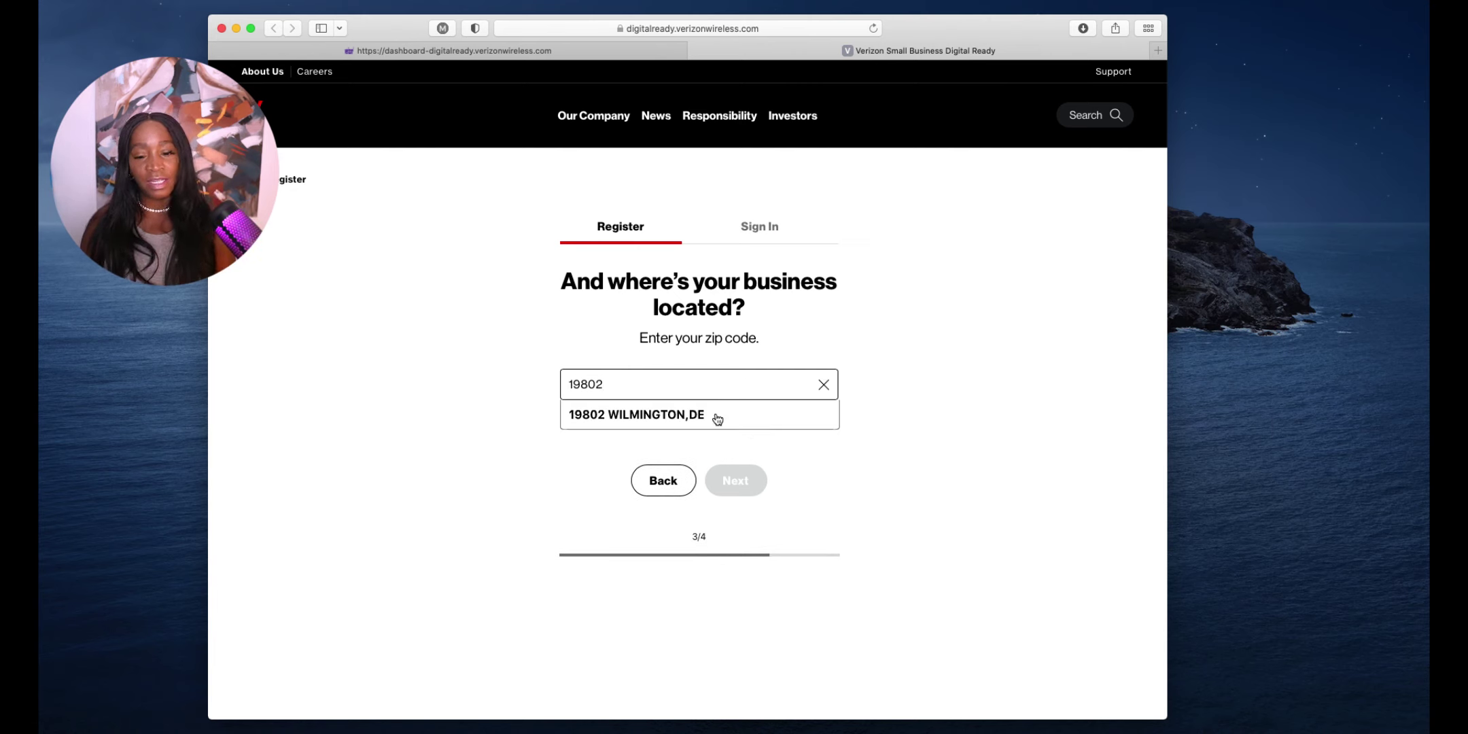
pyautogui.click(717, 416)
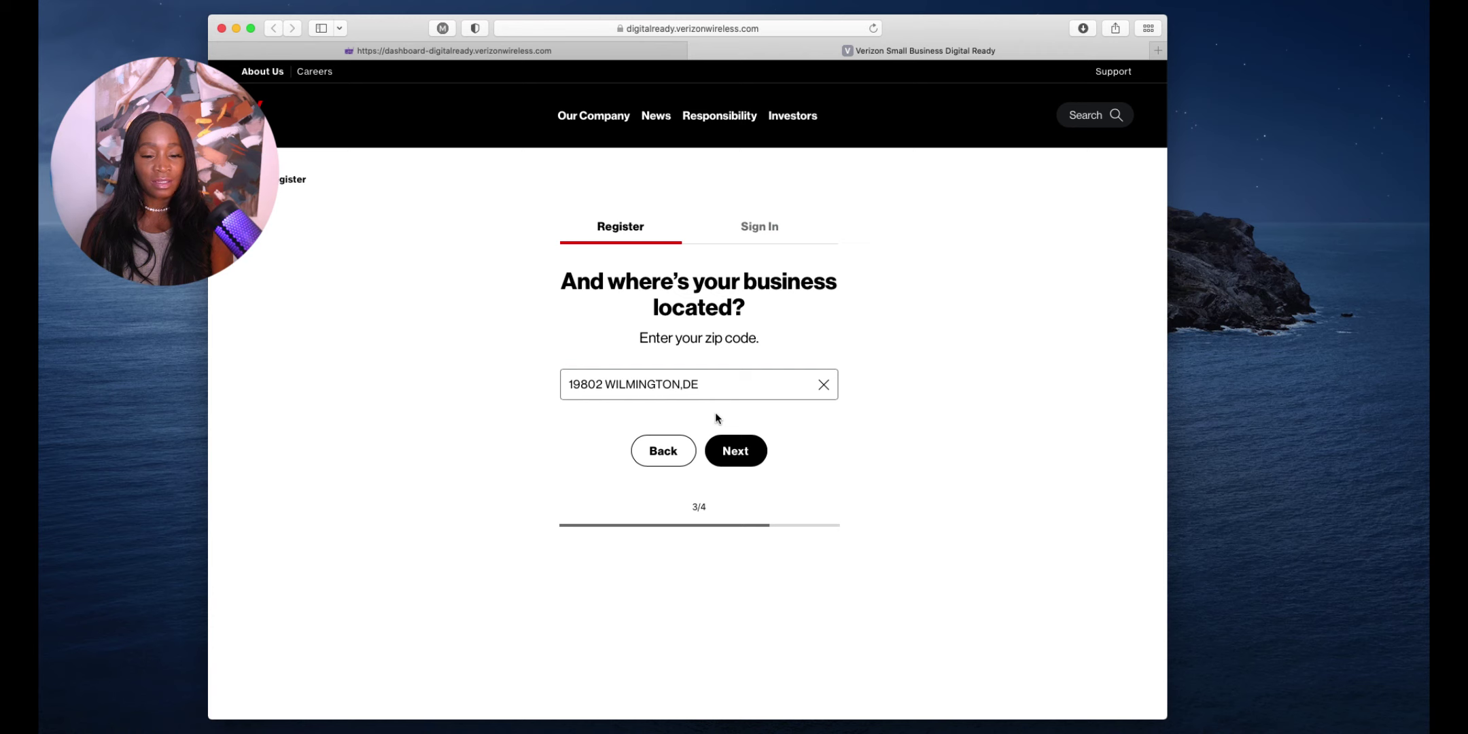
pyautogui.click(736, 450)
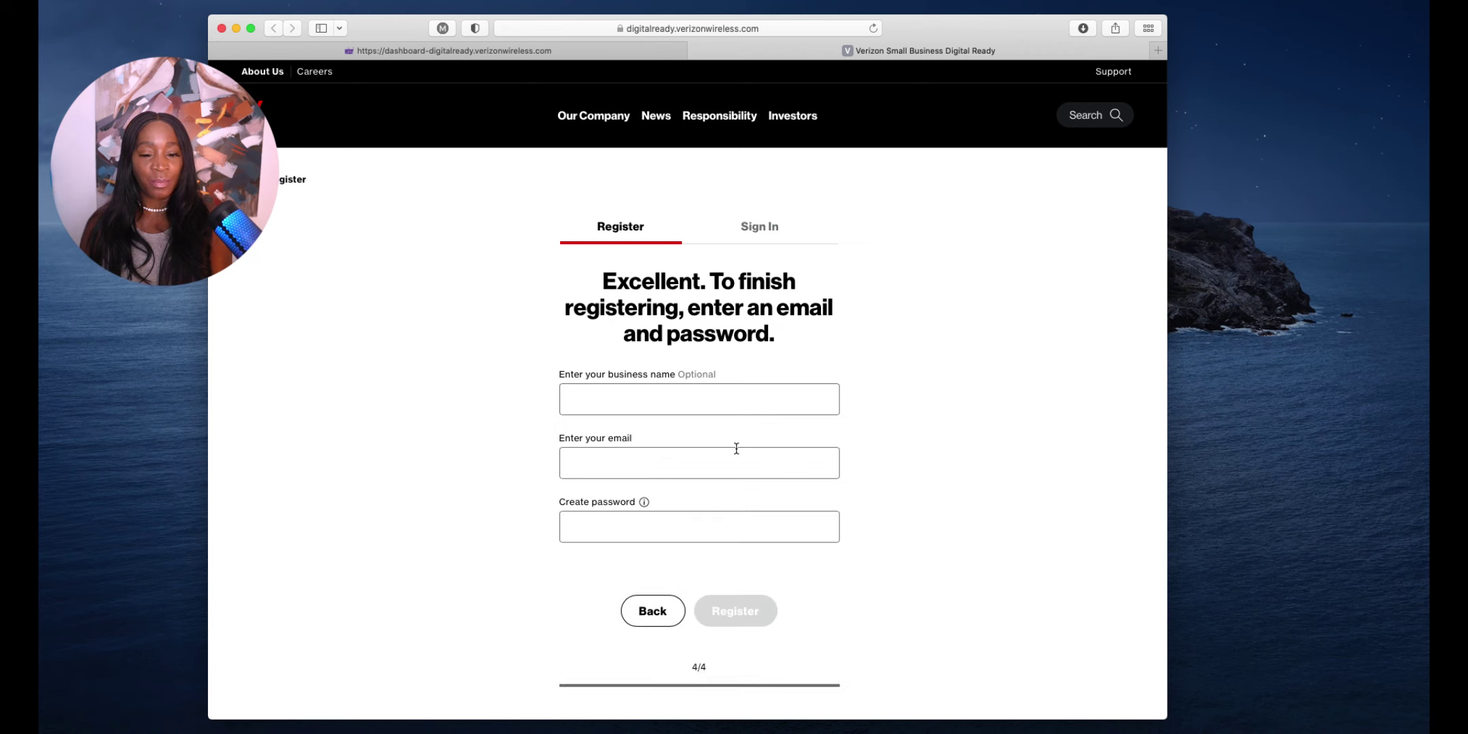
# Enter the business name MAXIMUS FINANCIAL GROUP INC
pyautogui.click(775, 409)
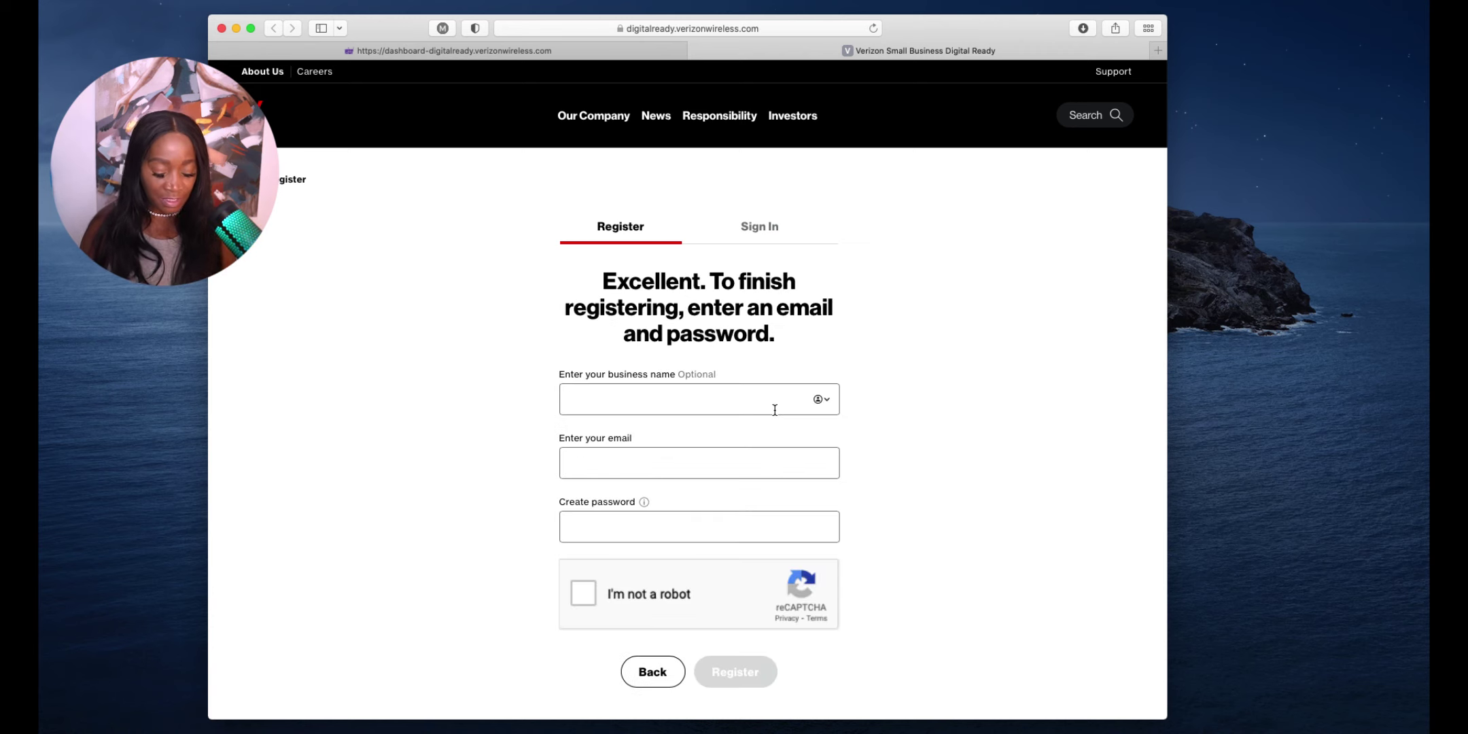
pyautogui.write('MAXIMUS')
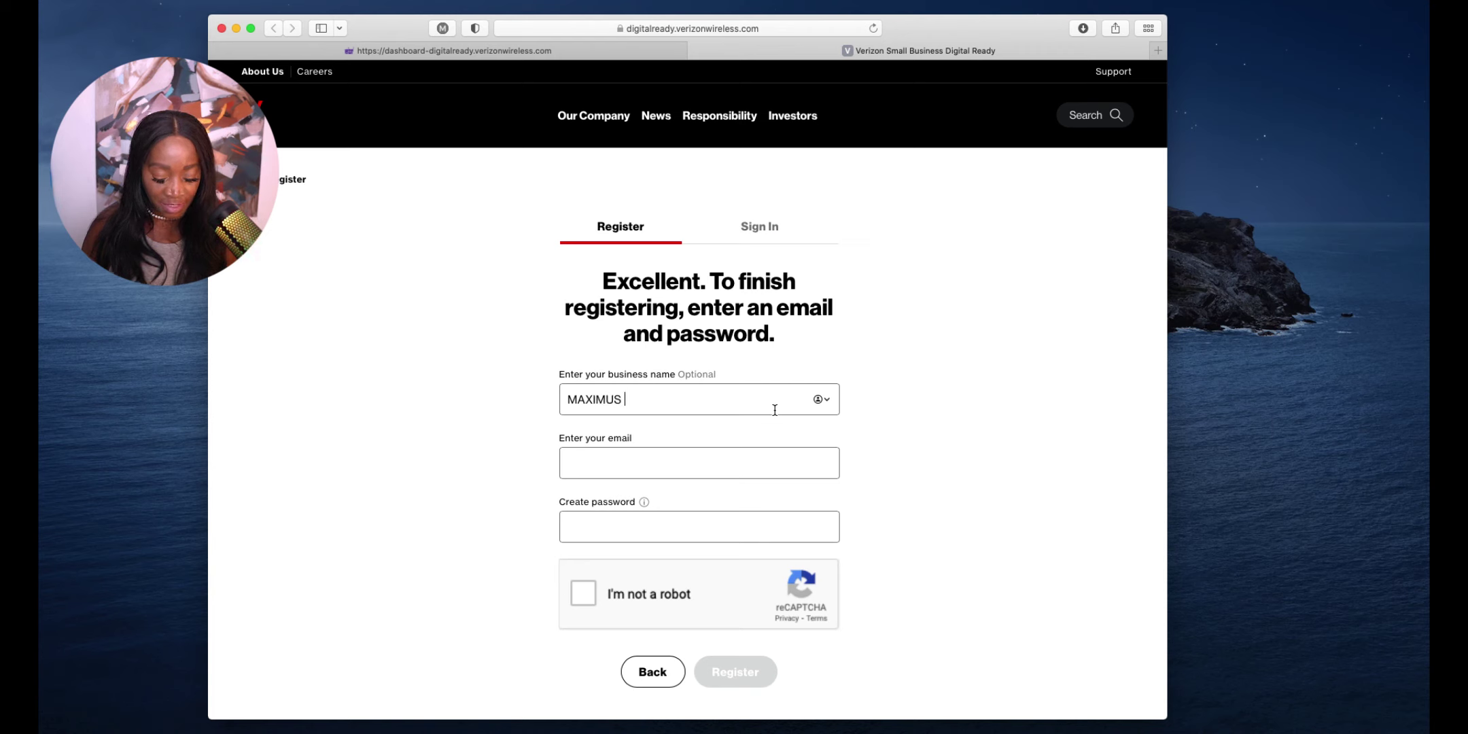
pyautogui.write(' FINANC')
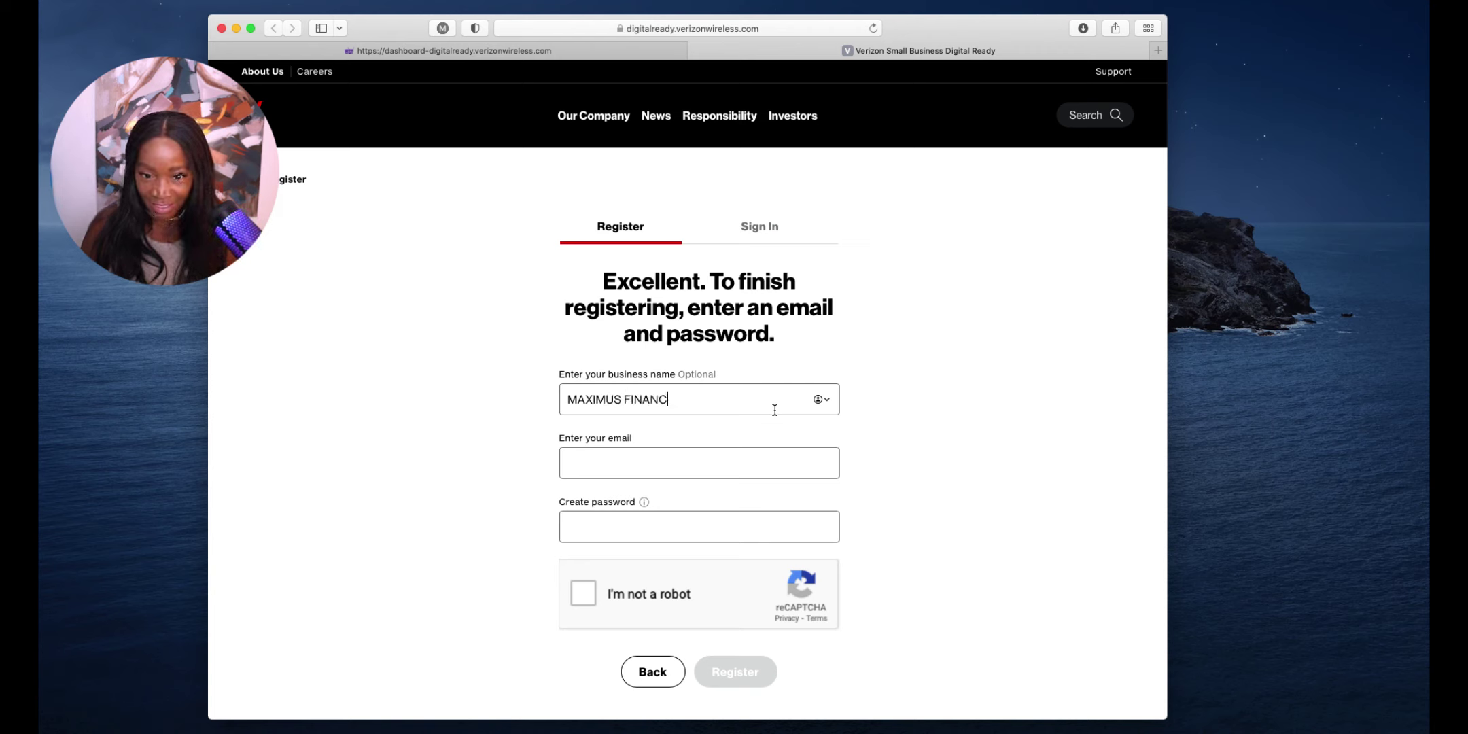
pyautogui.write('IAL GRO')
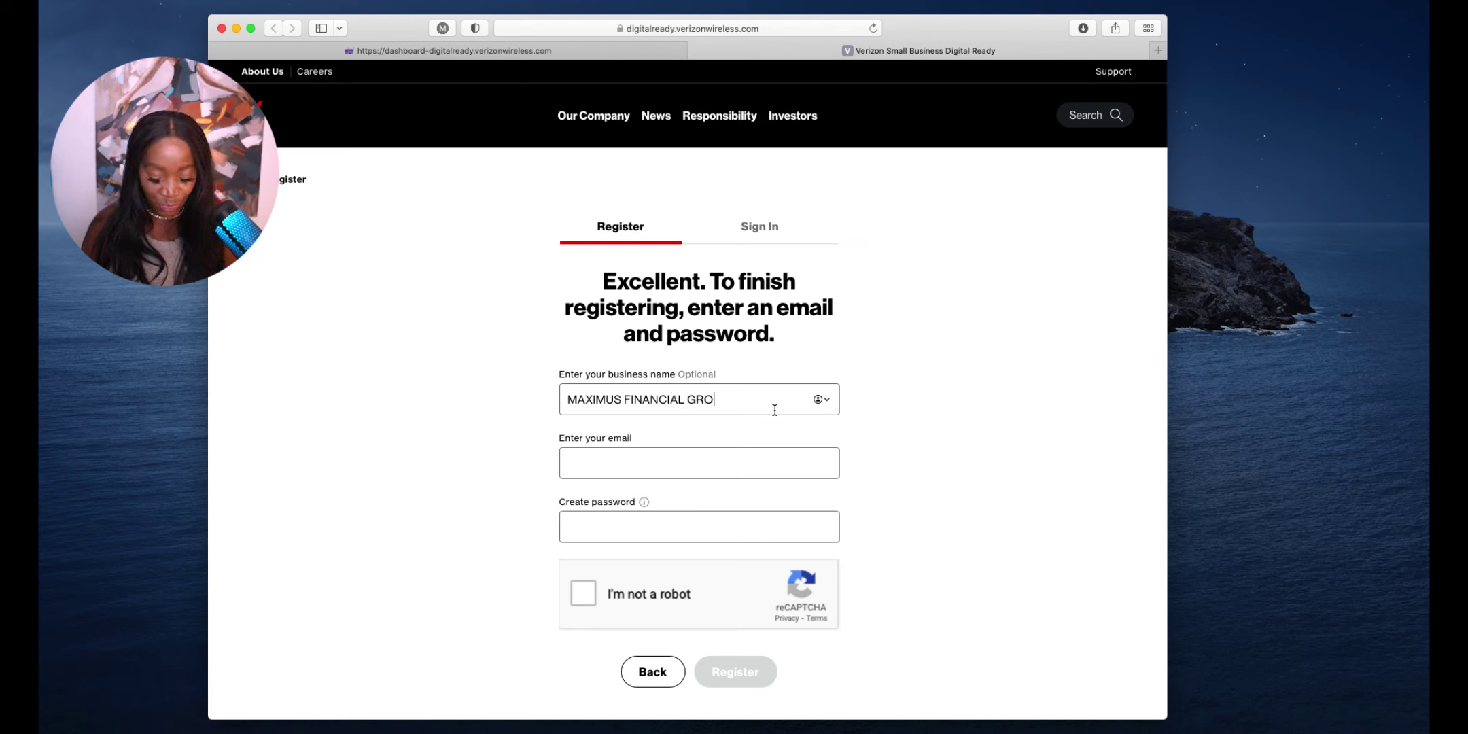
pyautogui.write('UP INC')
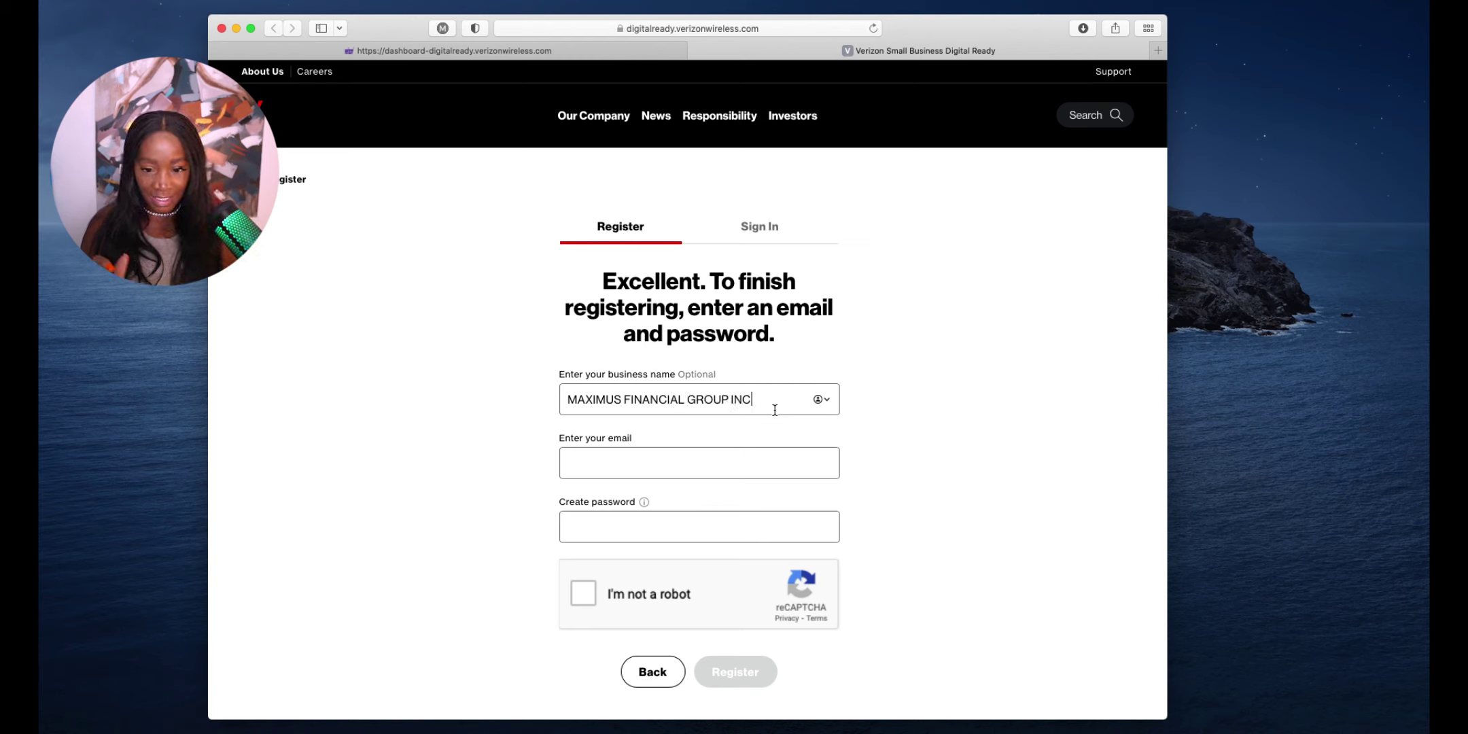
# Fill in the business contact e-mail address and move to the password field
pyautogui.click(764, 466)
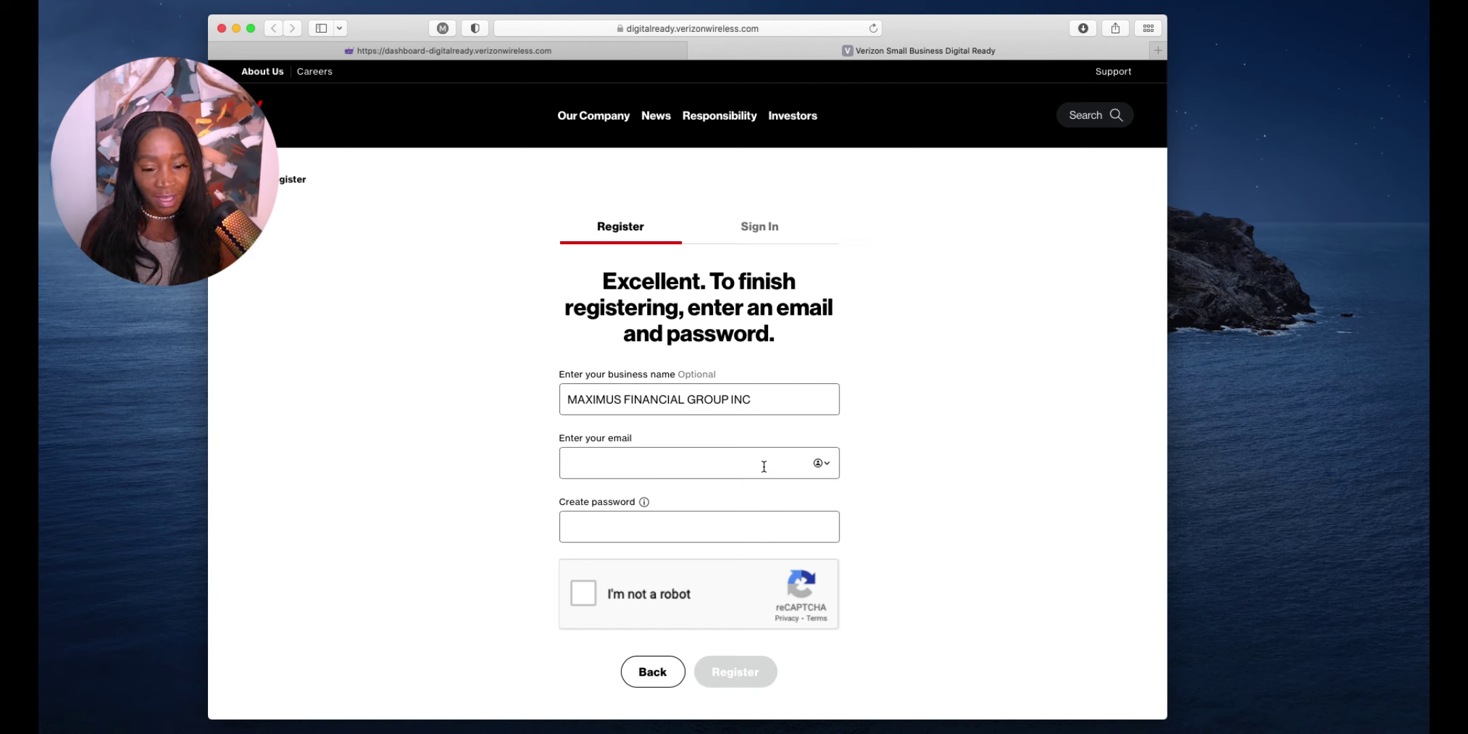
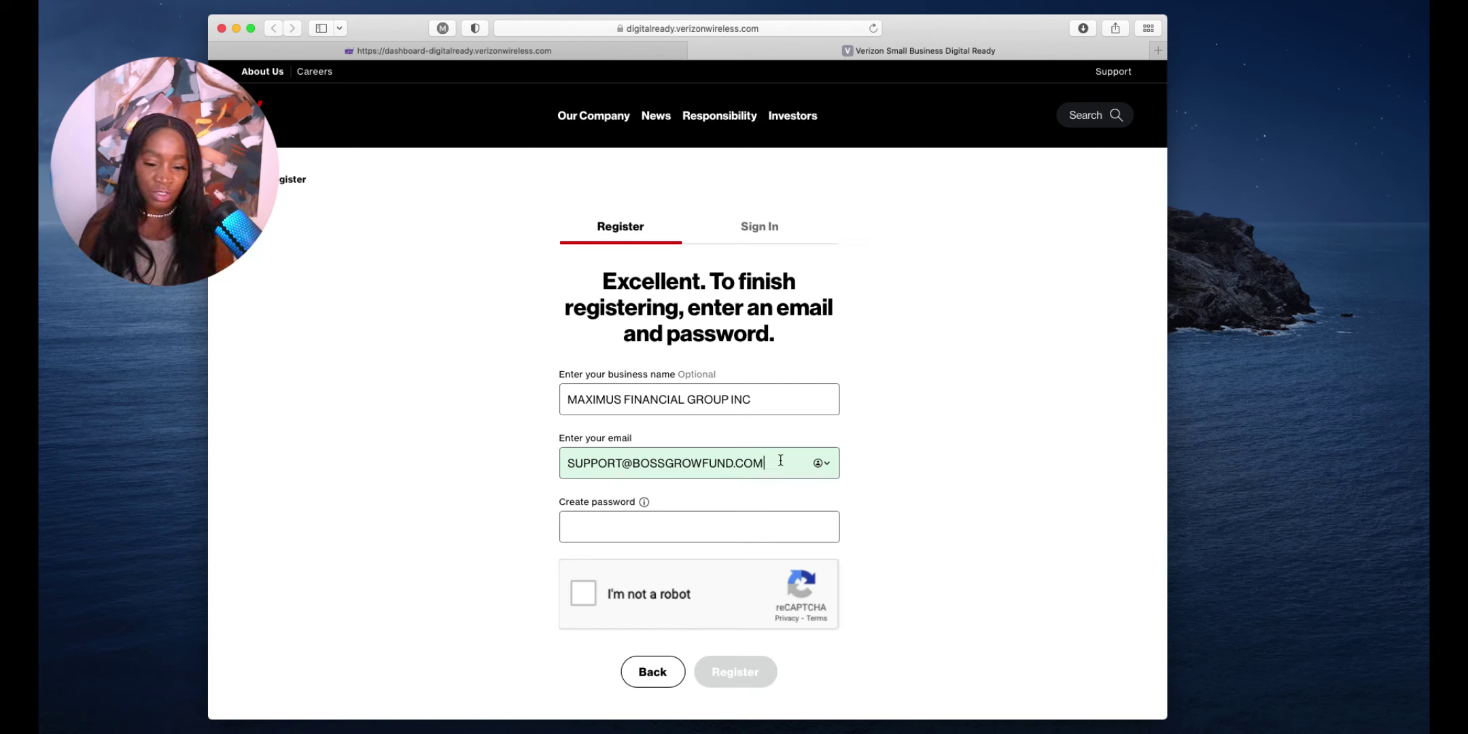
pyautogui.click(745, 523)
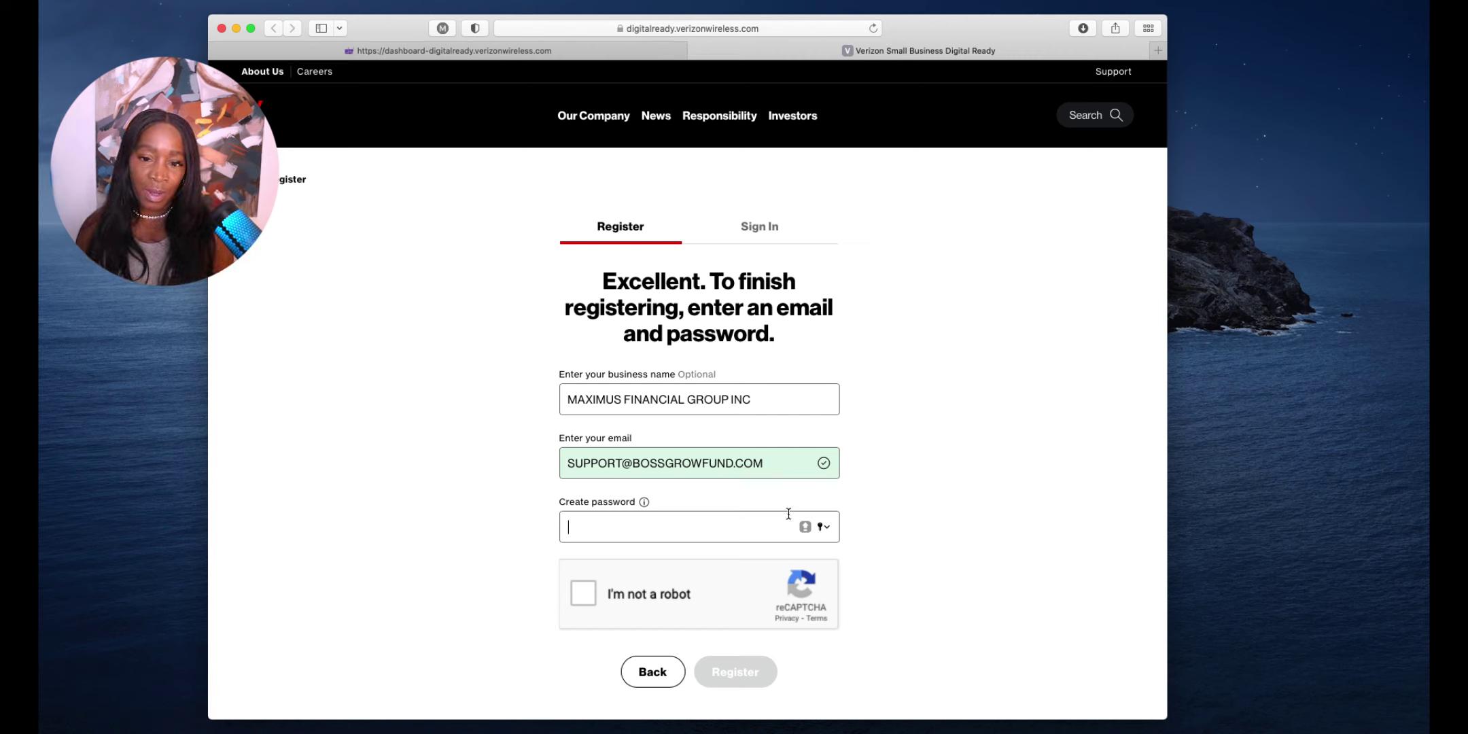
pyautogui.scroll(-1, 759, 234)
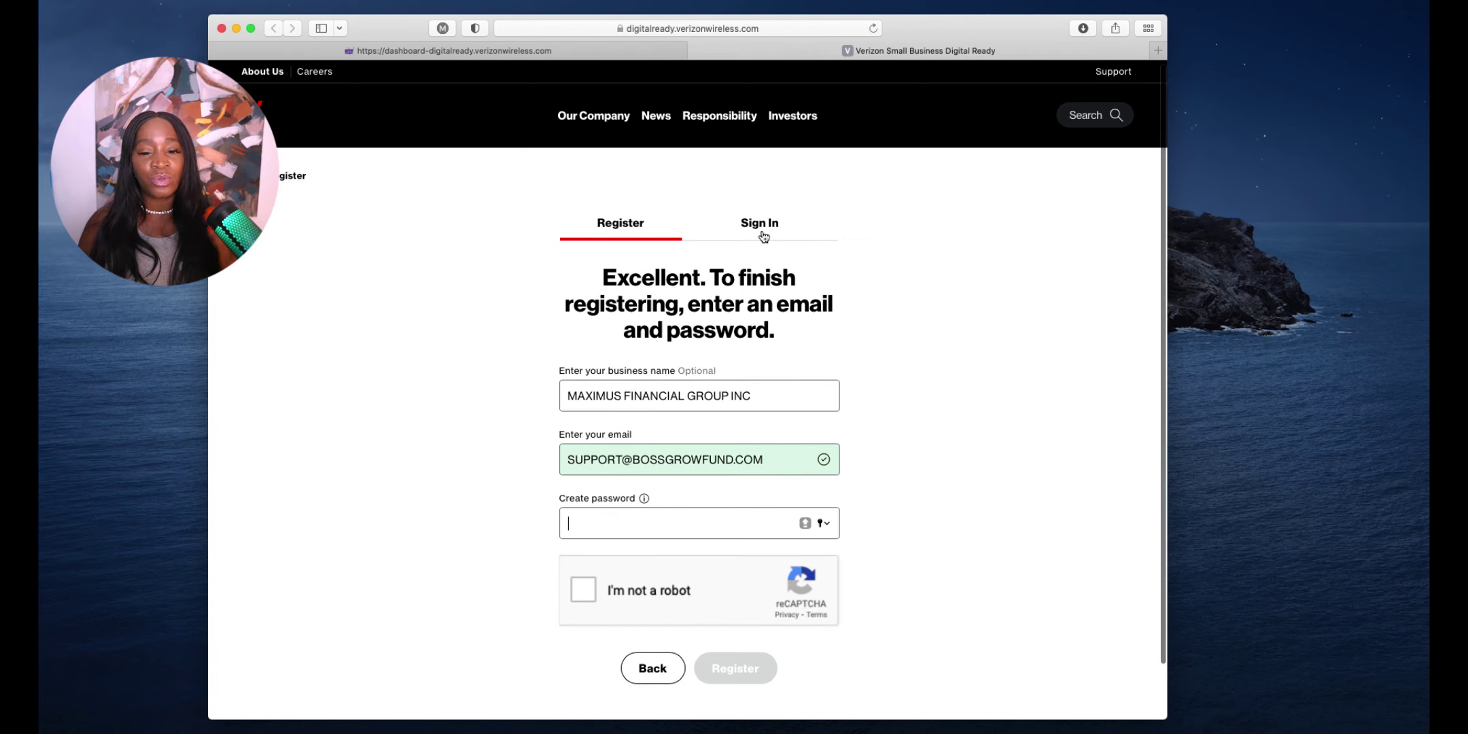
# Sign in with the existing account and browse the five recommended courses under My Courses
pyautogui.click(761, 231)
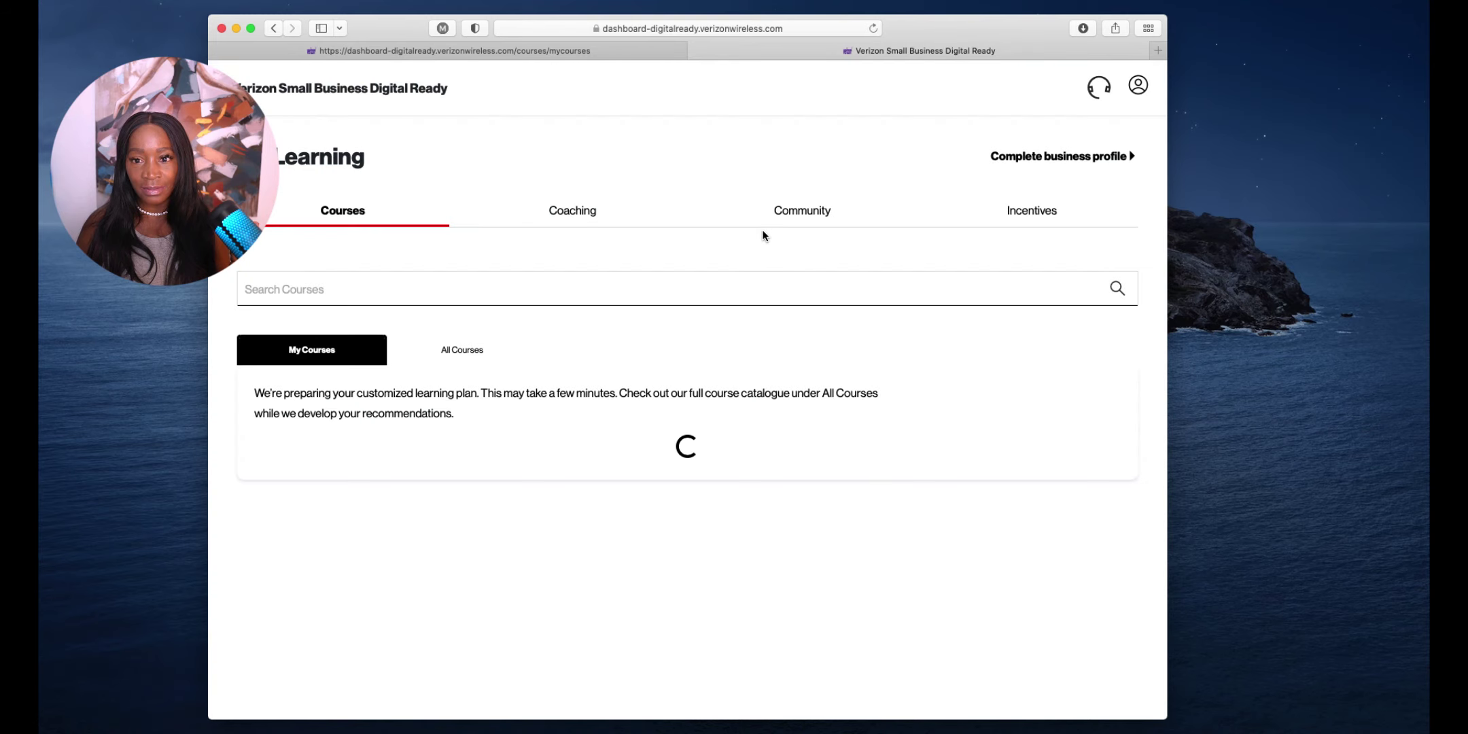
pyautogui.scroll(-1, 773, 243)
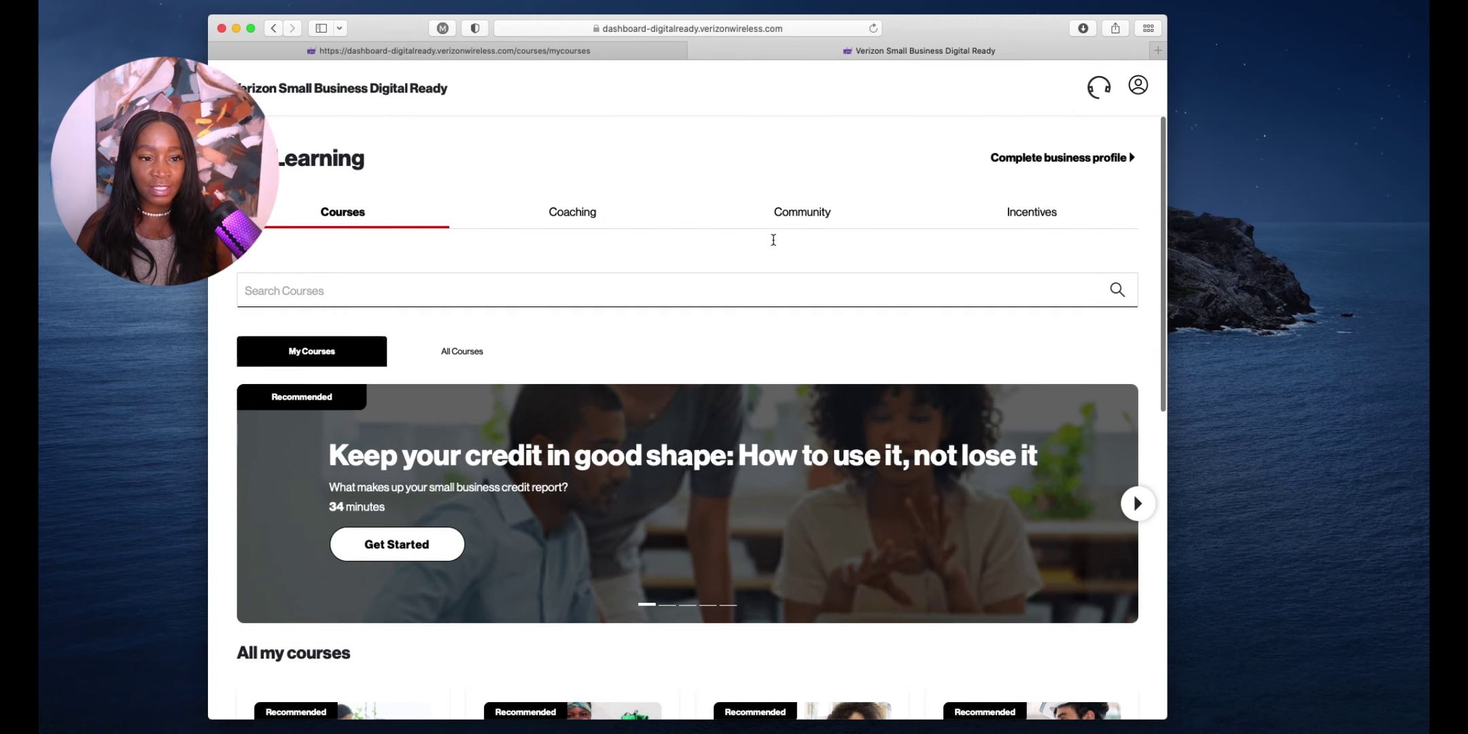
pyautogui.scroll(-10, 773, 242)
pyautogui.scroll(-2, 774, 244)
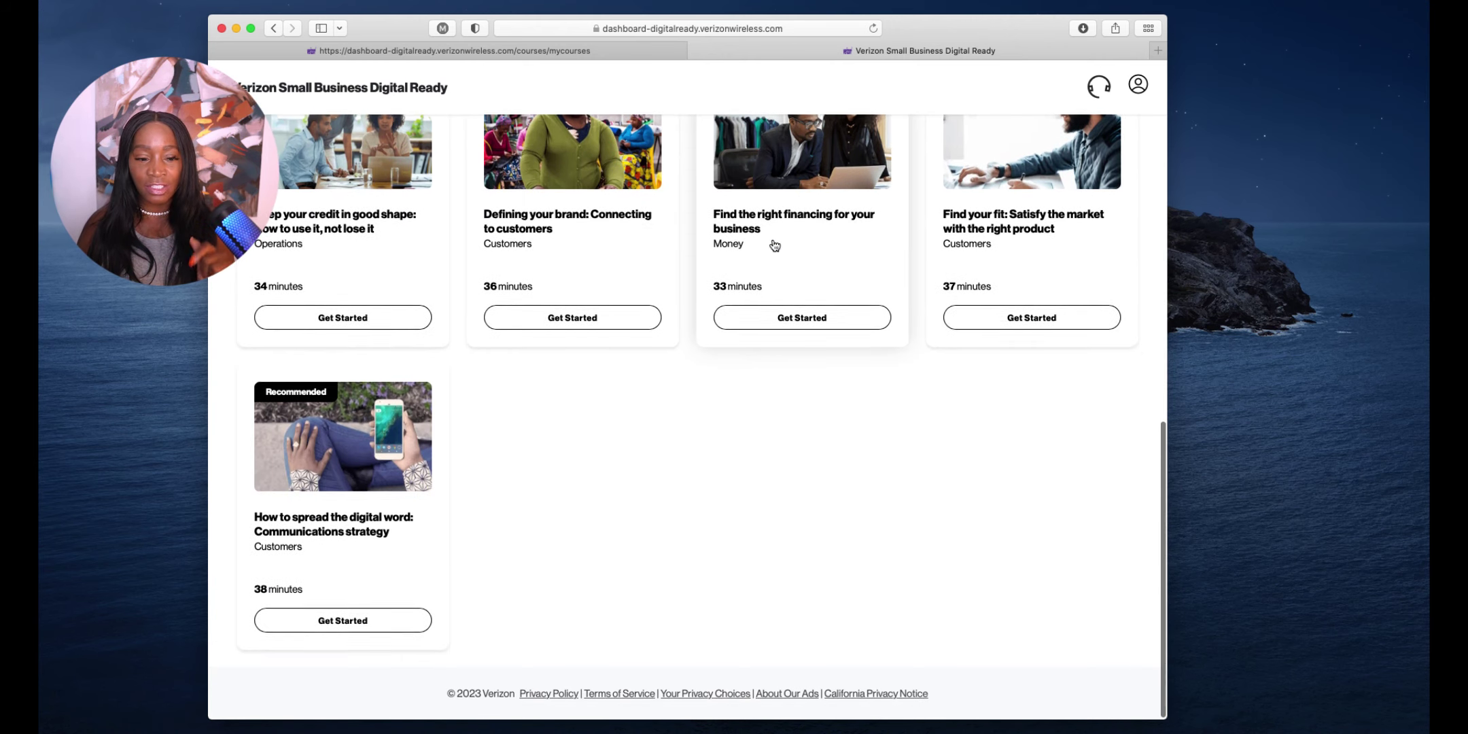
pyautogui.scroll(3, 773, 245)
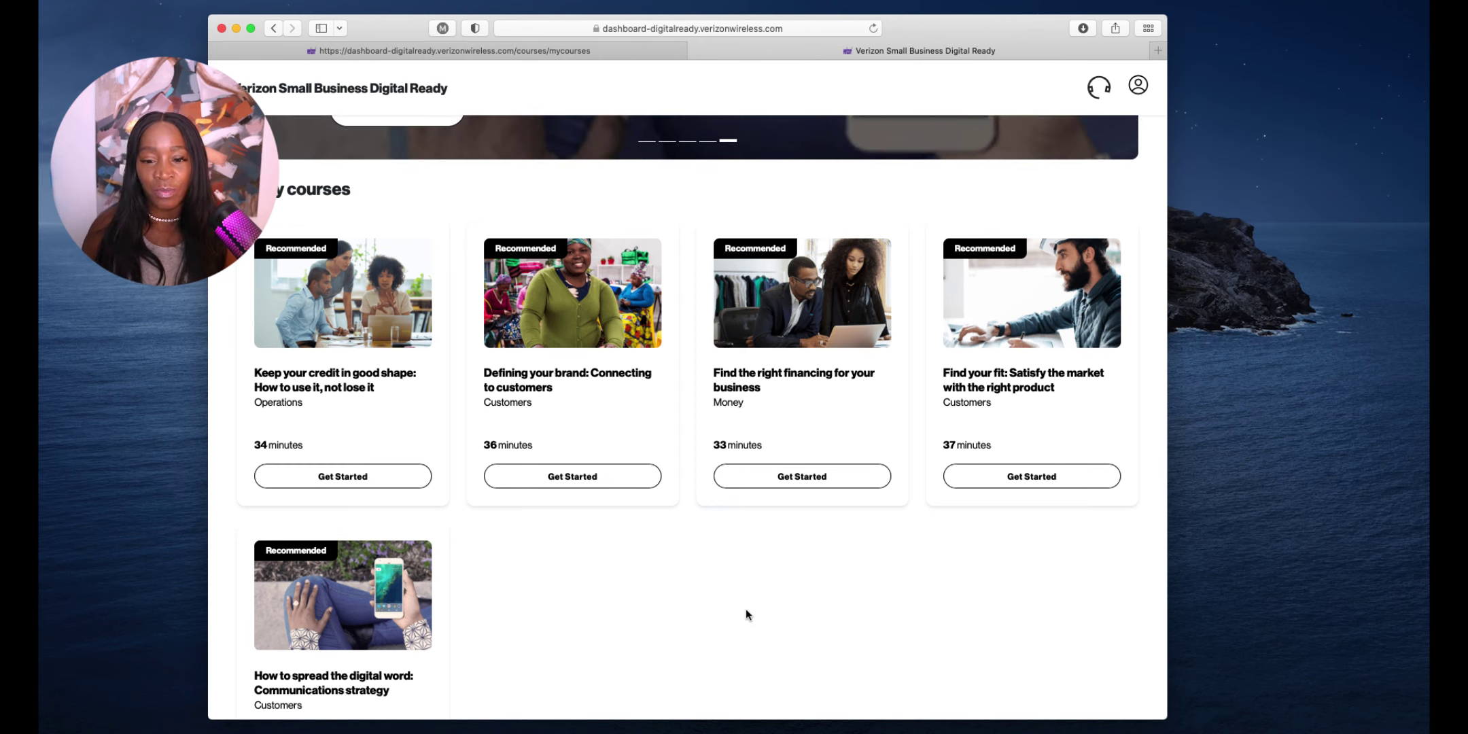
pyautogui.scroll(1, 755, 652)
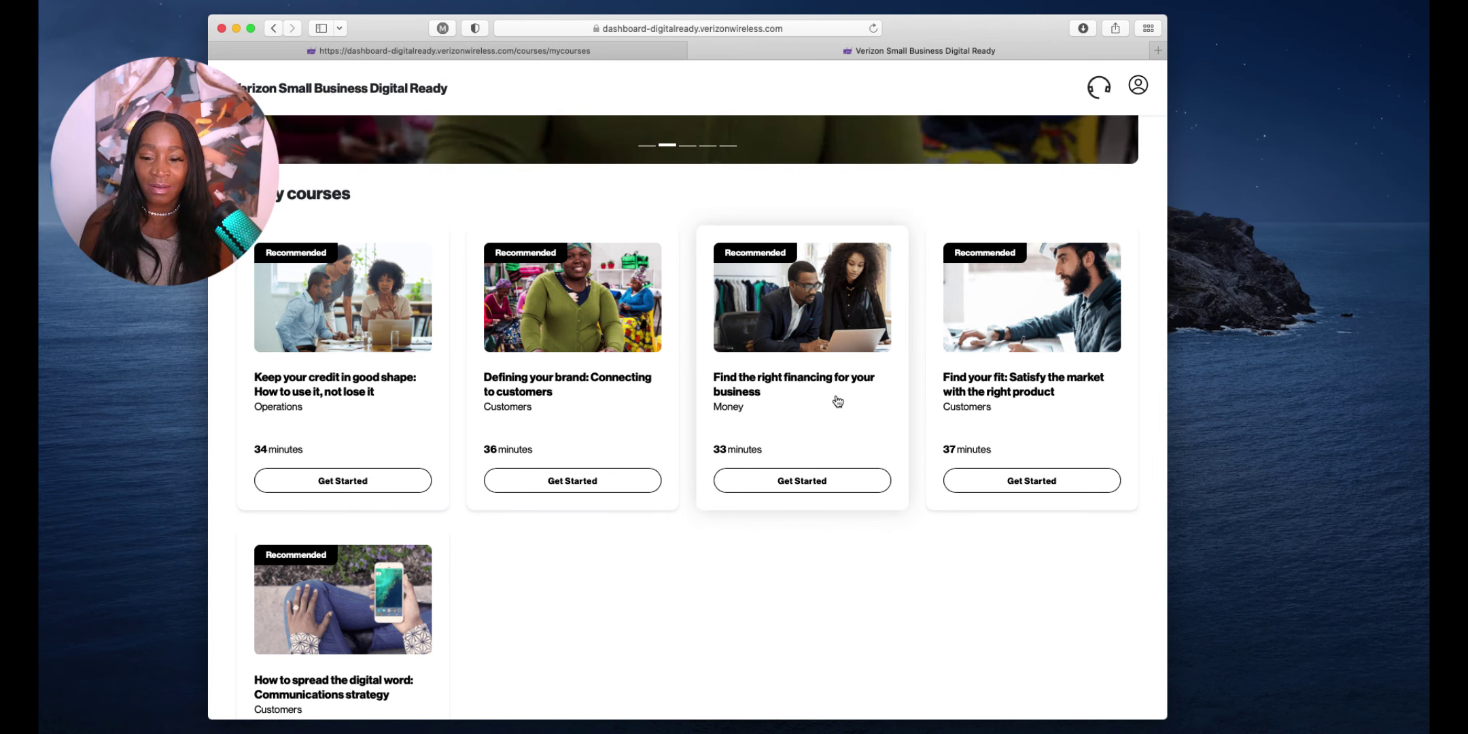
pyautogui.scroll(1, 989, 401)
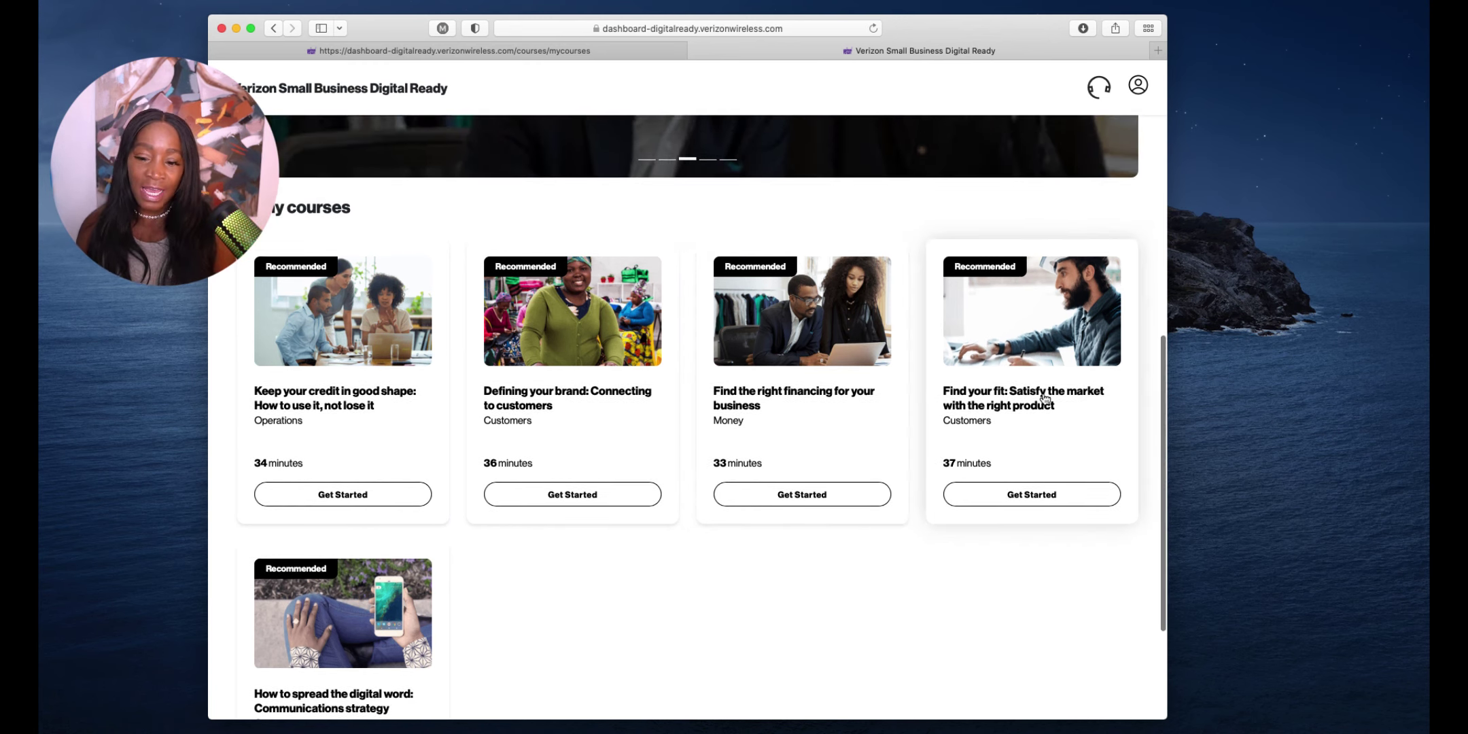
pyautogui.scroll(-2, 1033, 452)
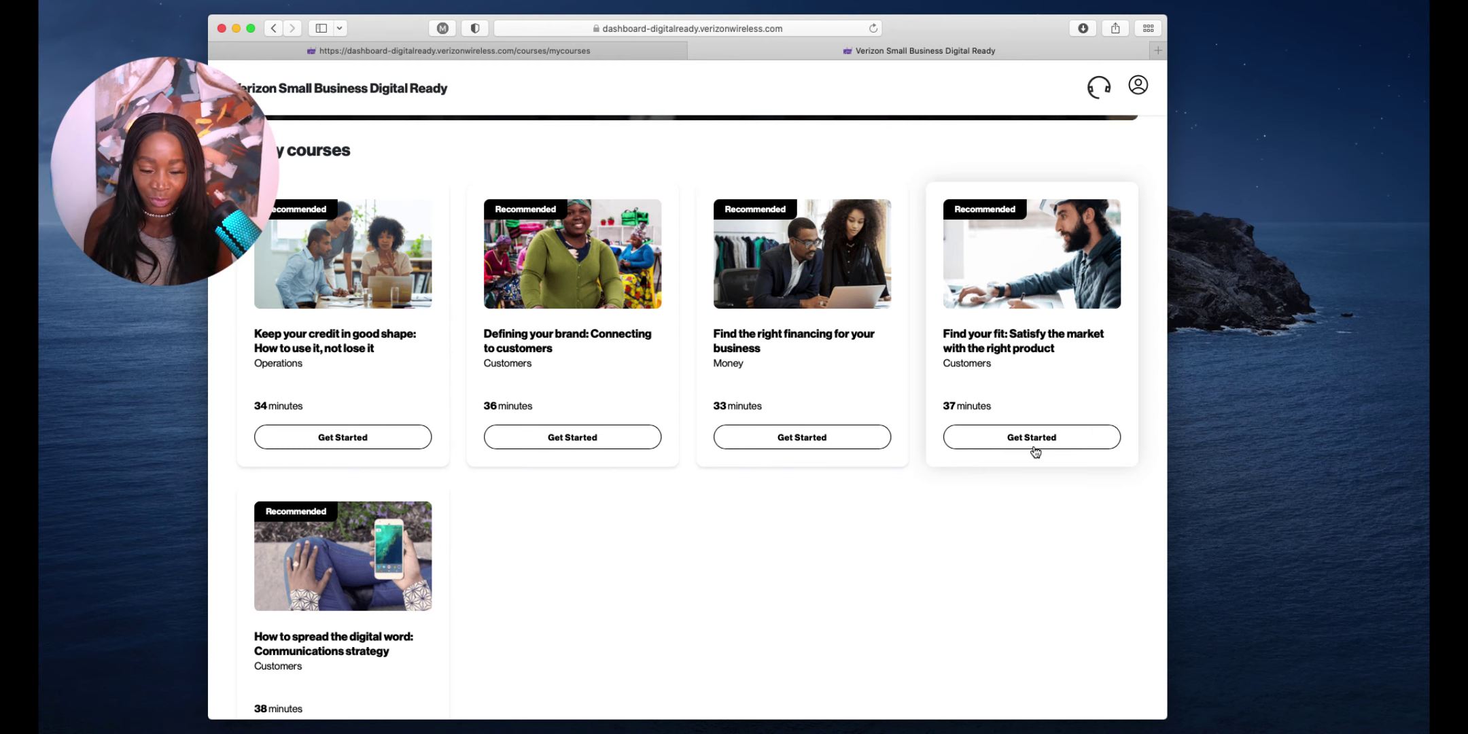
pyautogui.scroll(-3, 881, 482)
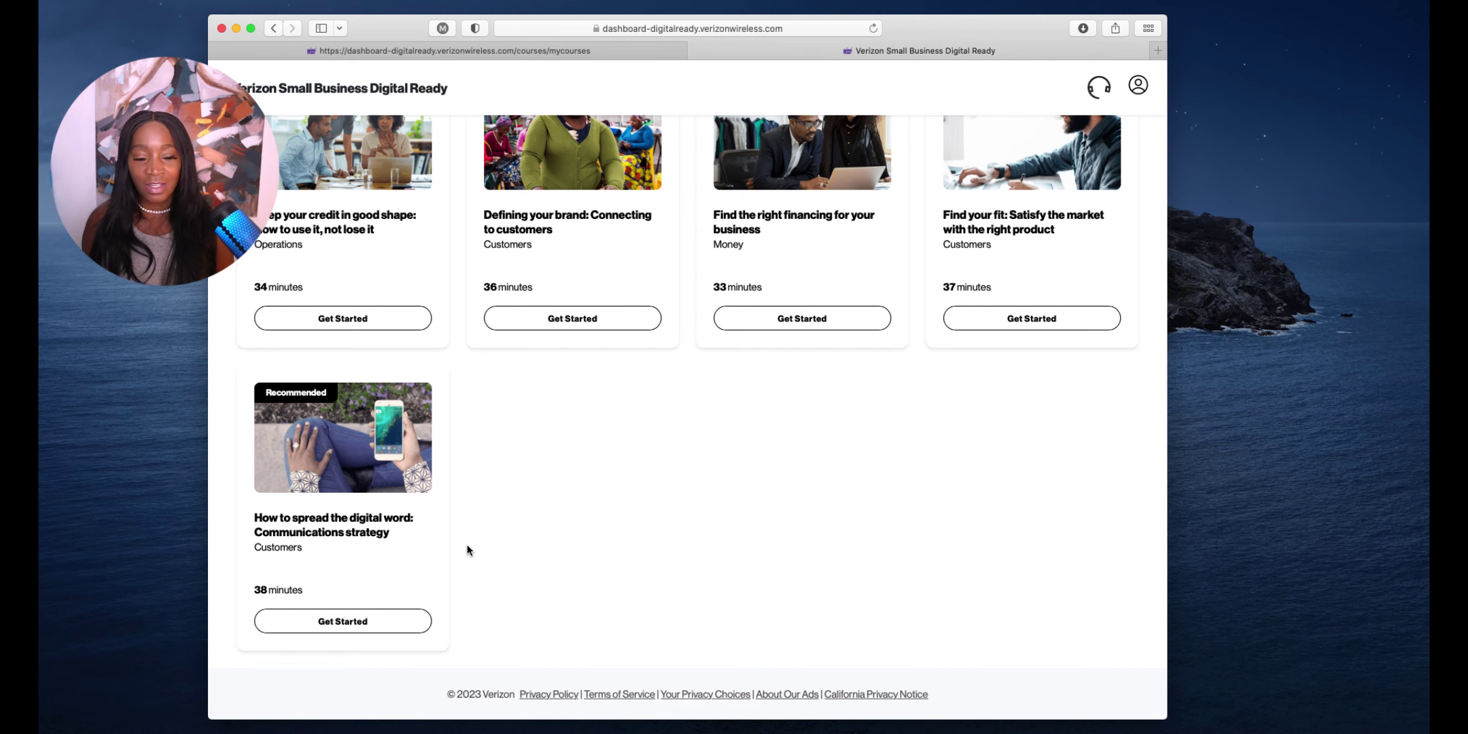
pyautogui.scroll(10, 468, 549)
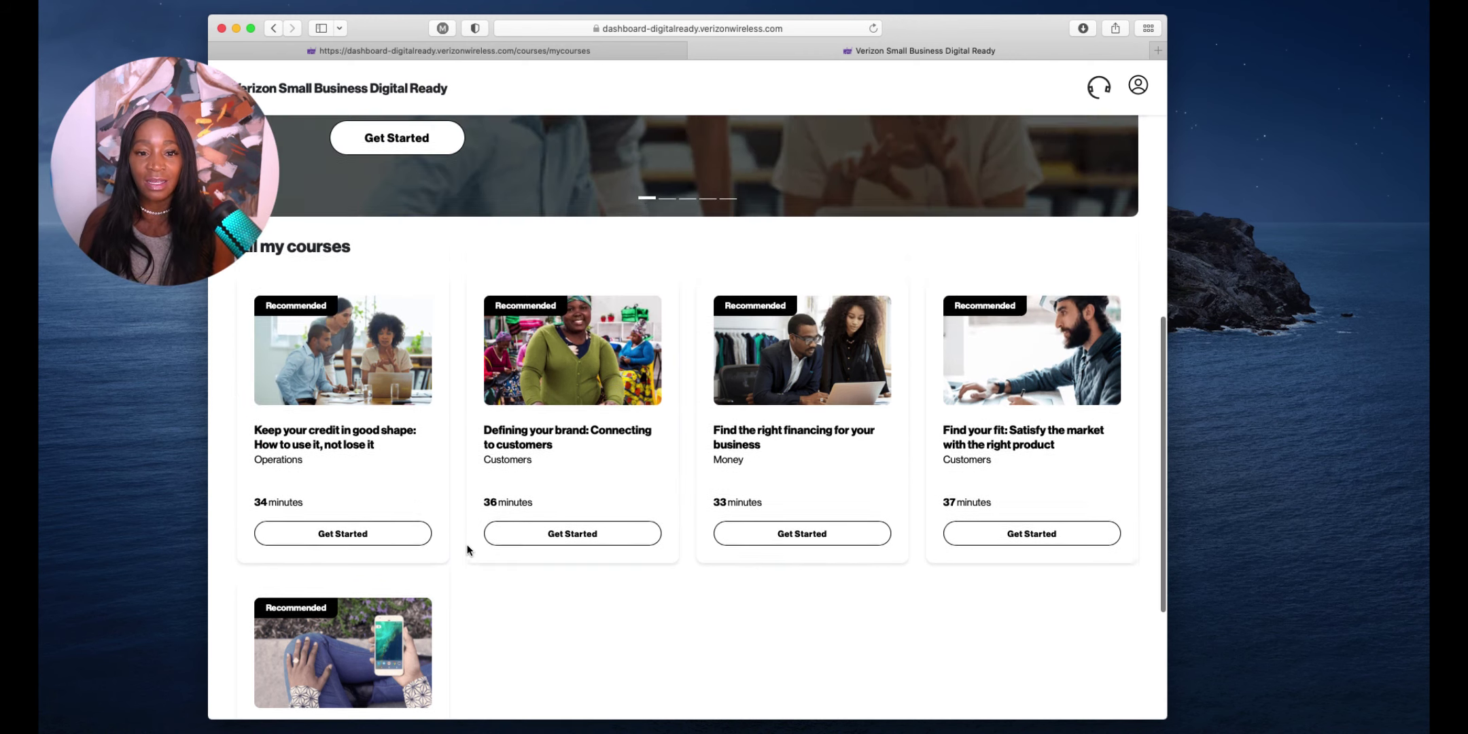
pyautogui.scroll(2, 467, 549)
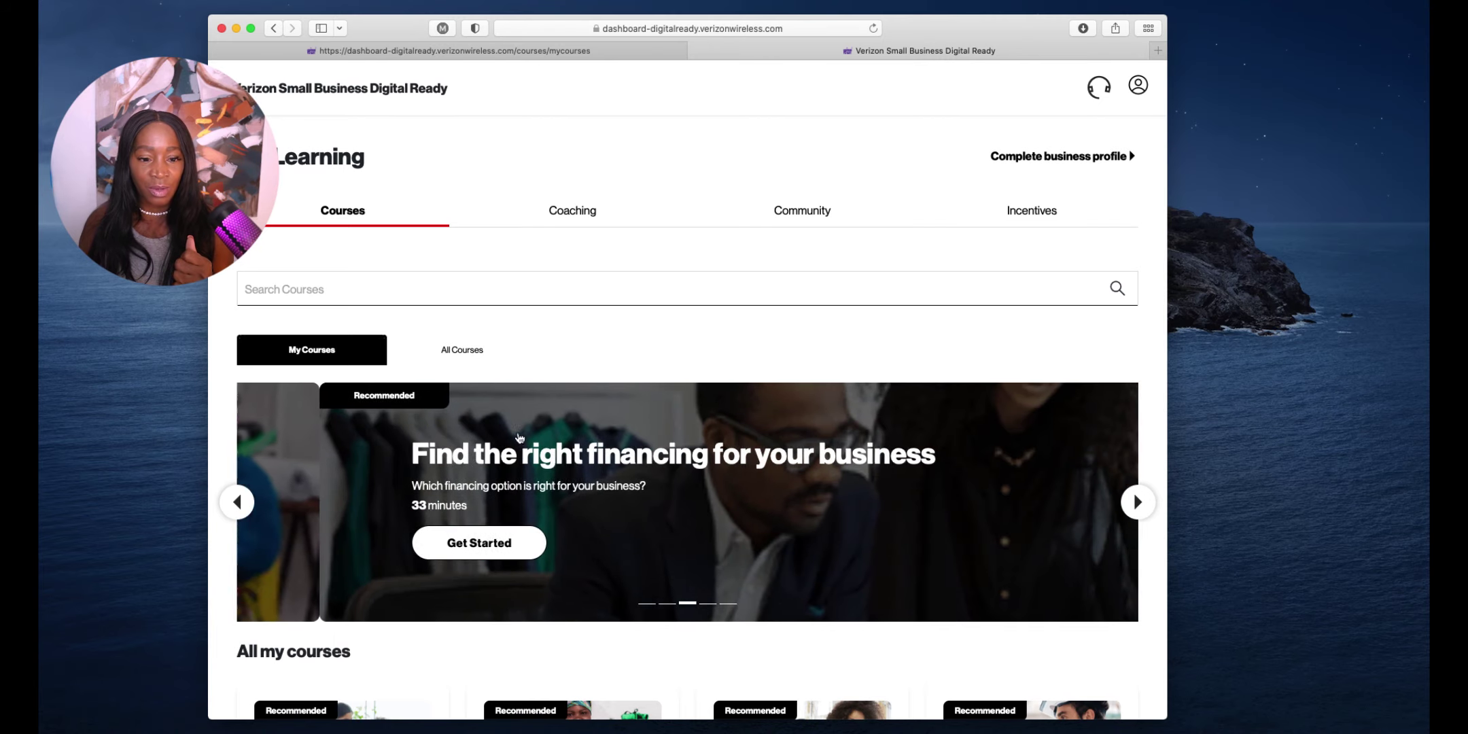
# Browse the All Courses catalog across its Operations, Customers and Money categories
pyautogui.click(458, 353)
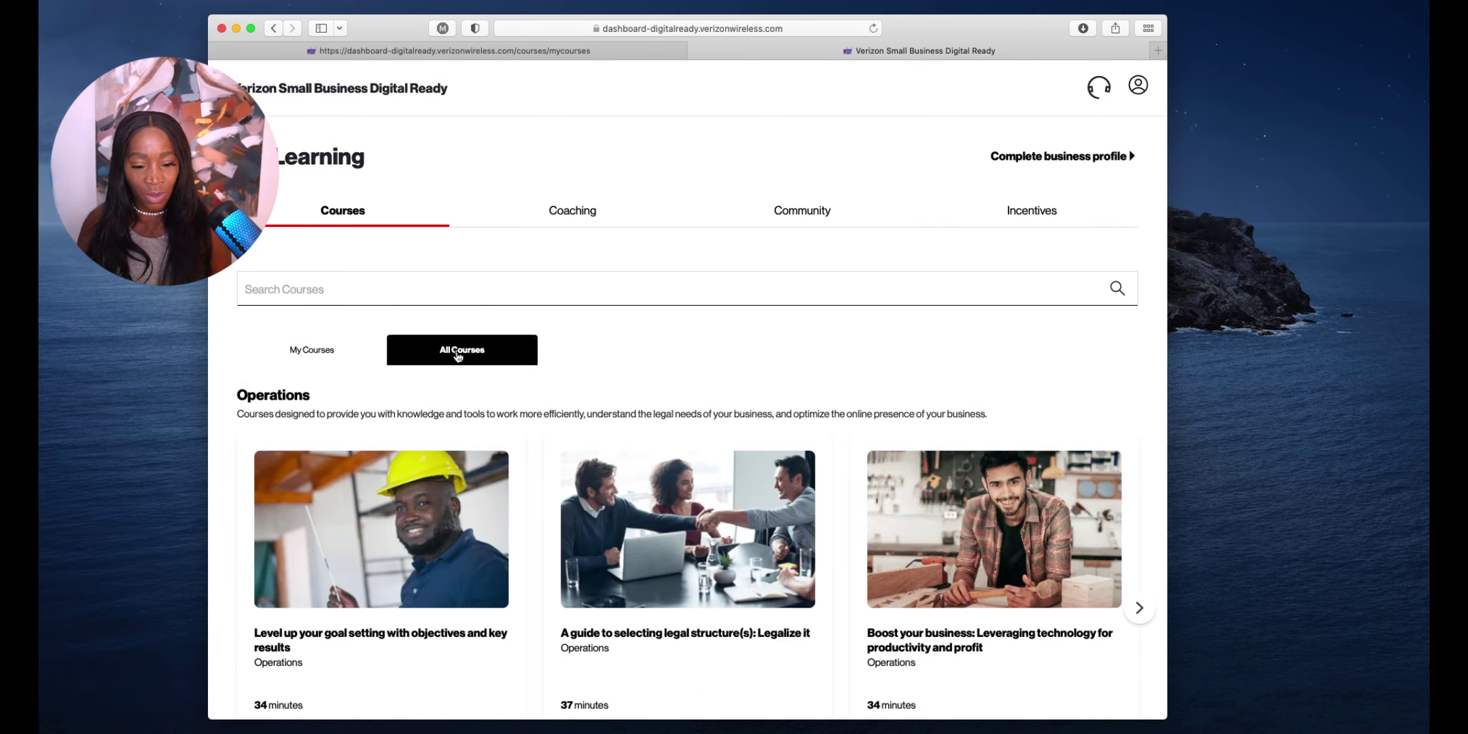
pyautogui.scroll(-5, 531, 358)
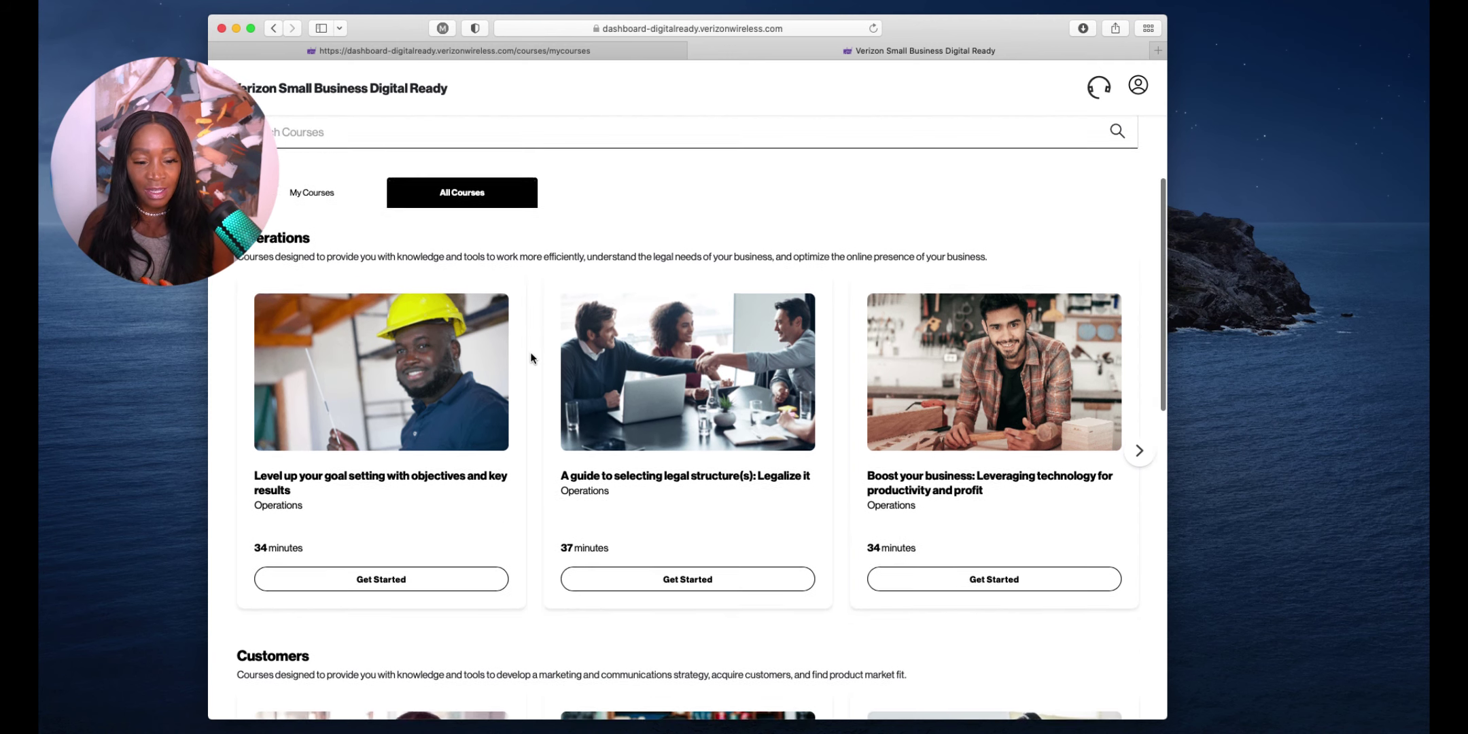
pyautogui.scroll(-1, 530, 358)
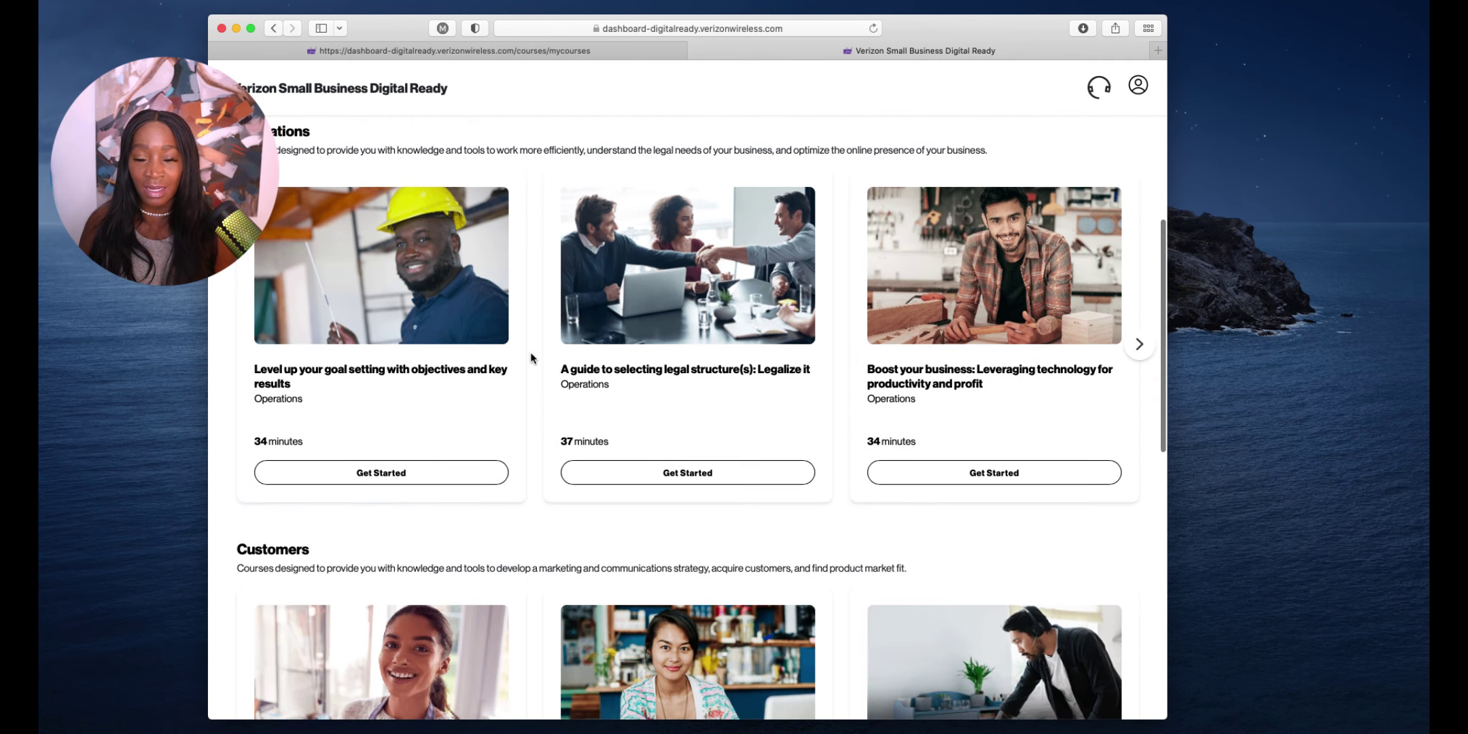
pyautogui.scroll(-1, 531, 358)
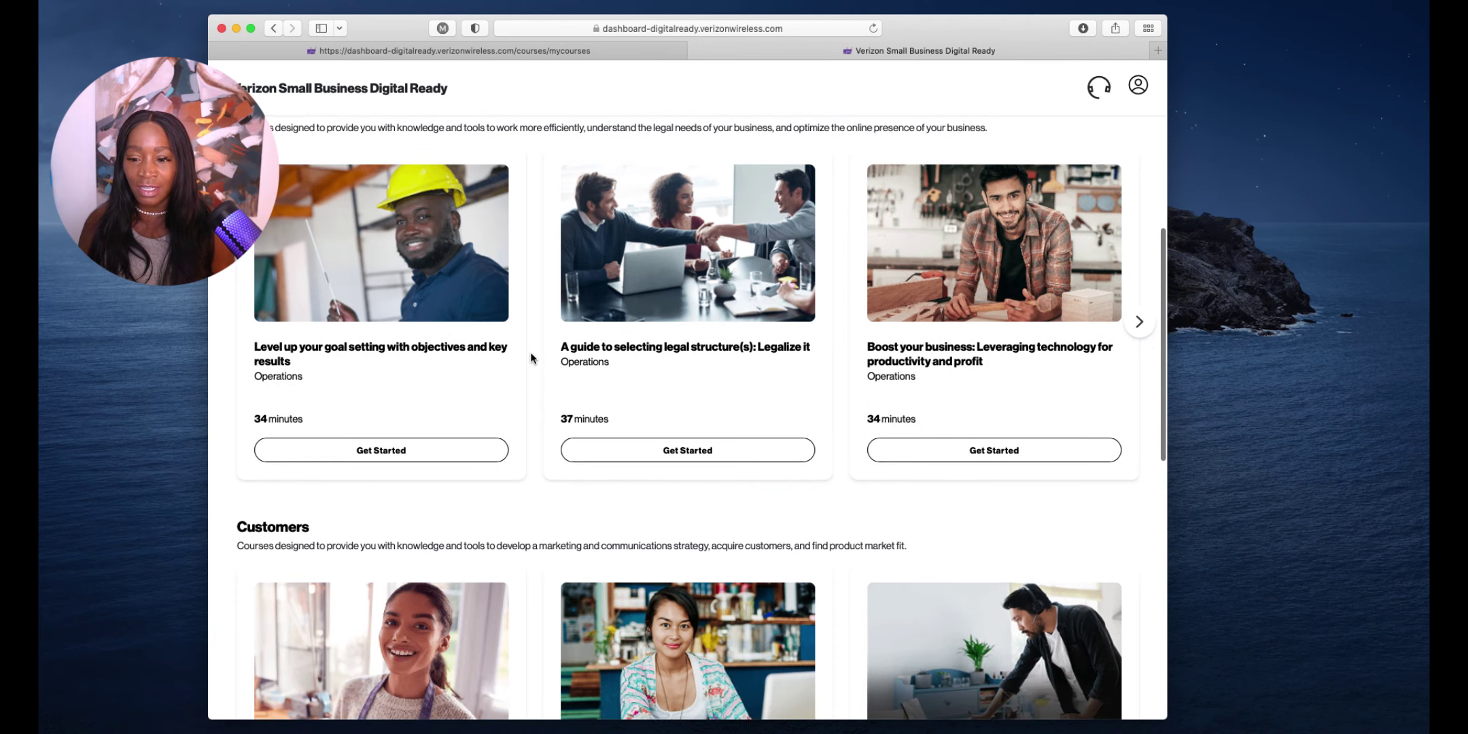
pyautogui.scroll(-5, 531, 359)
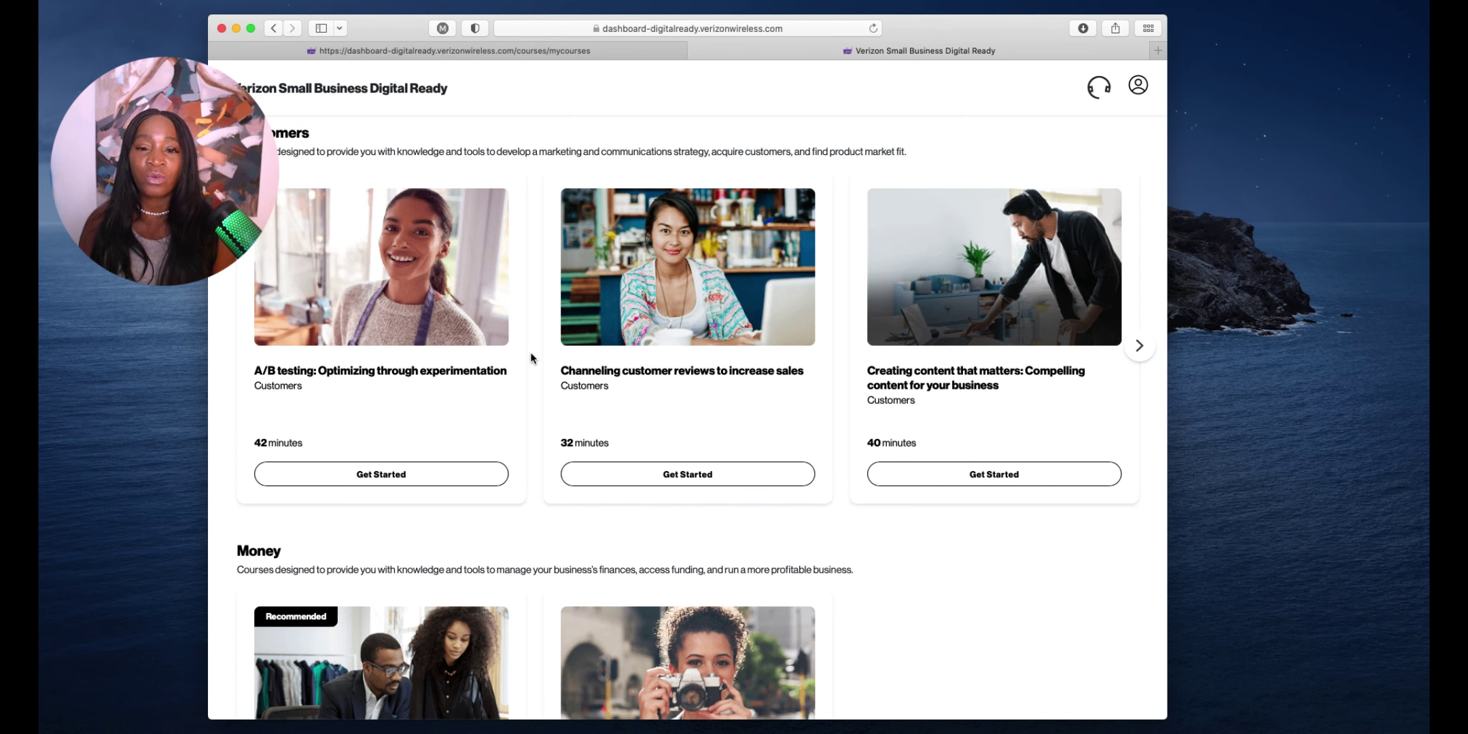
pyautogui.scroll(10, 531, 358)
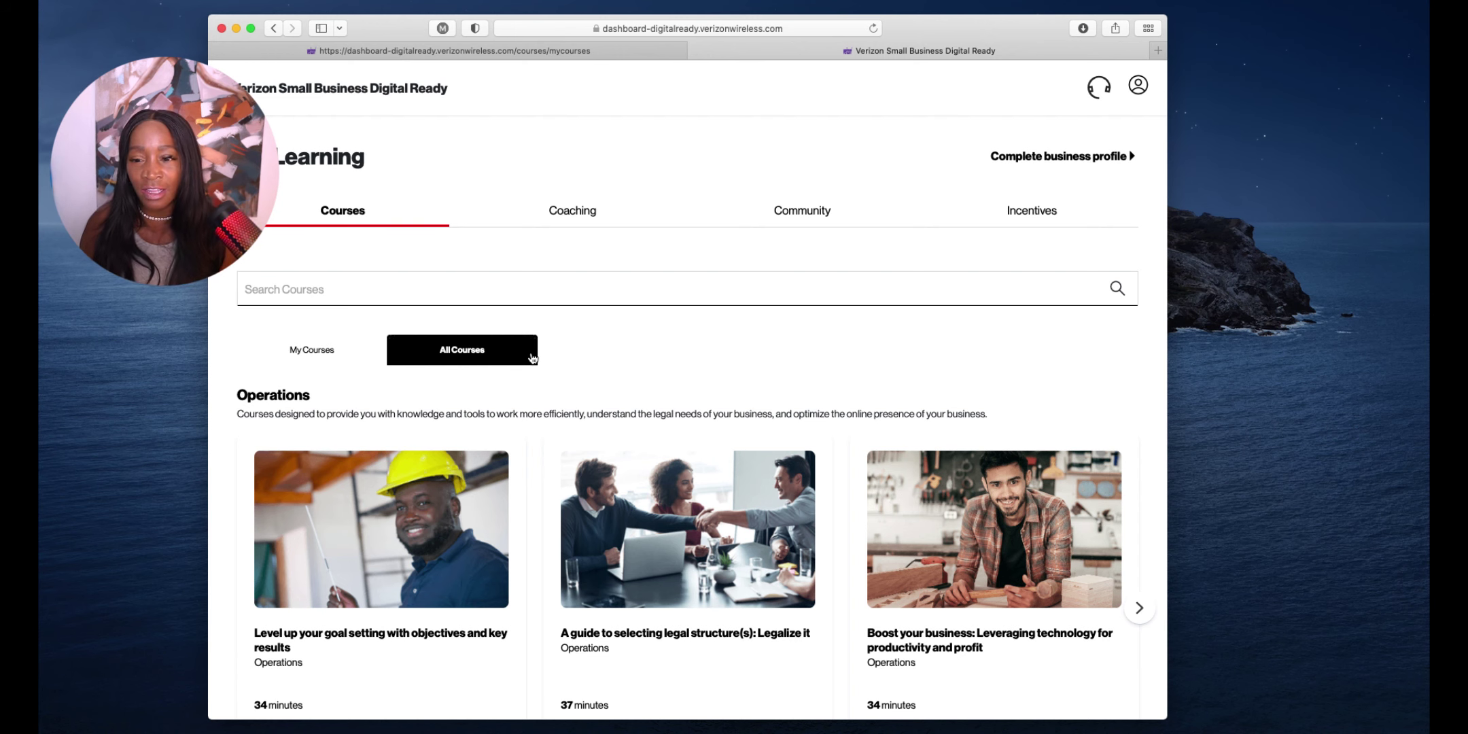
pyautogui.scroll(-1, 523, 340)
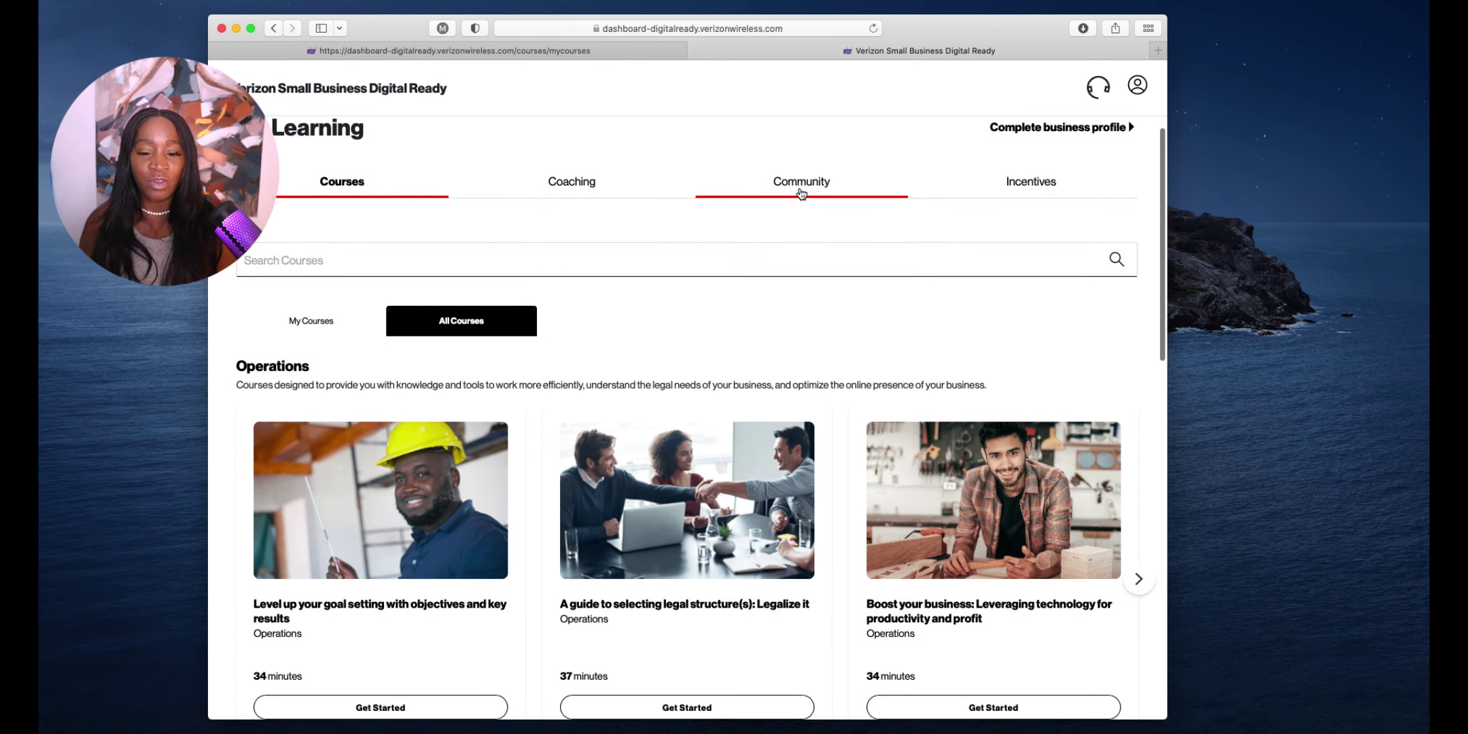
# Review Personalized Mentoring under Coaching, then show the recommended Ask the Expert coaching events
pyautogui.click(573, 191)
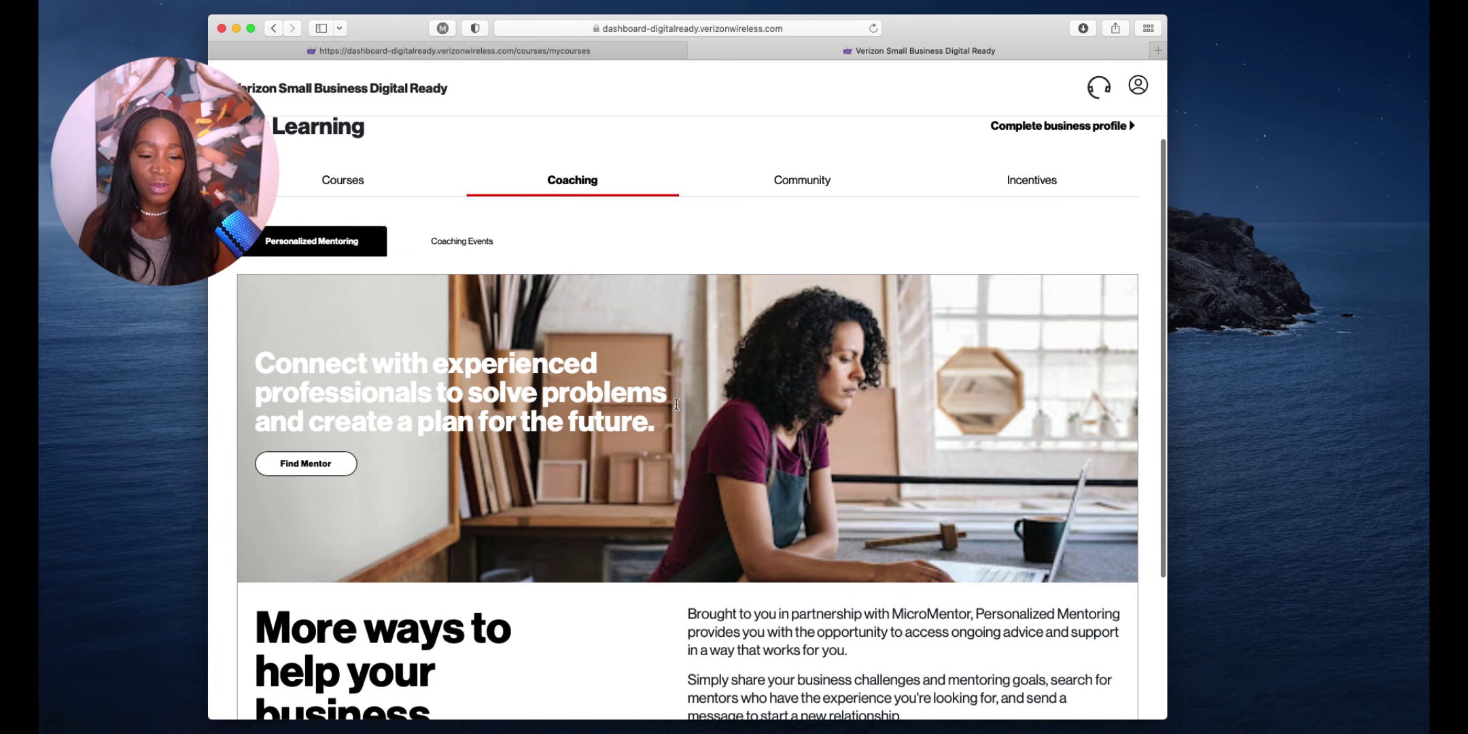
pyautogui.scroll(-5, 676, 404)
pyautogui.scroll(2, 678, 408)
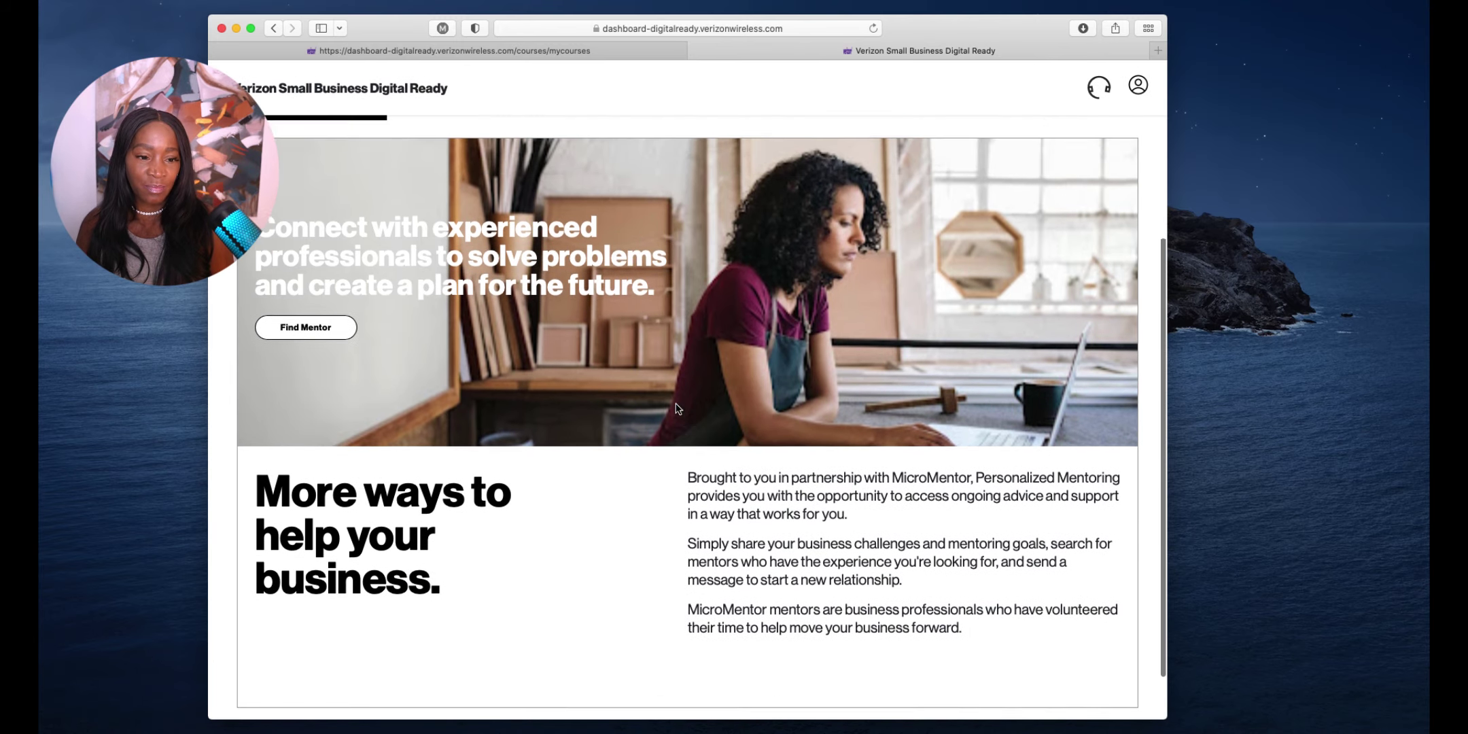
pyautogui.scroll(1, 676, 408)
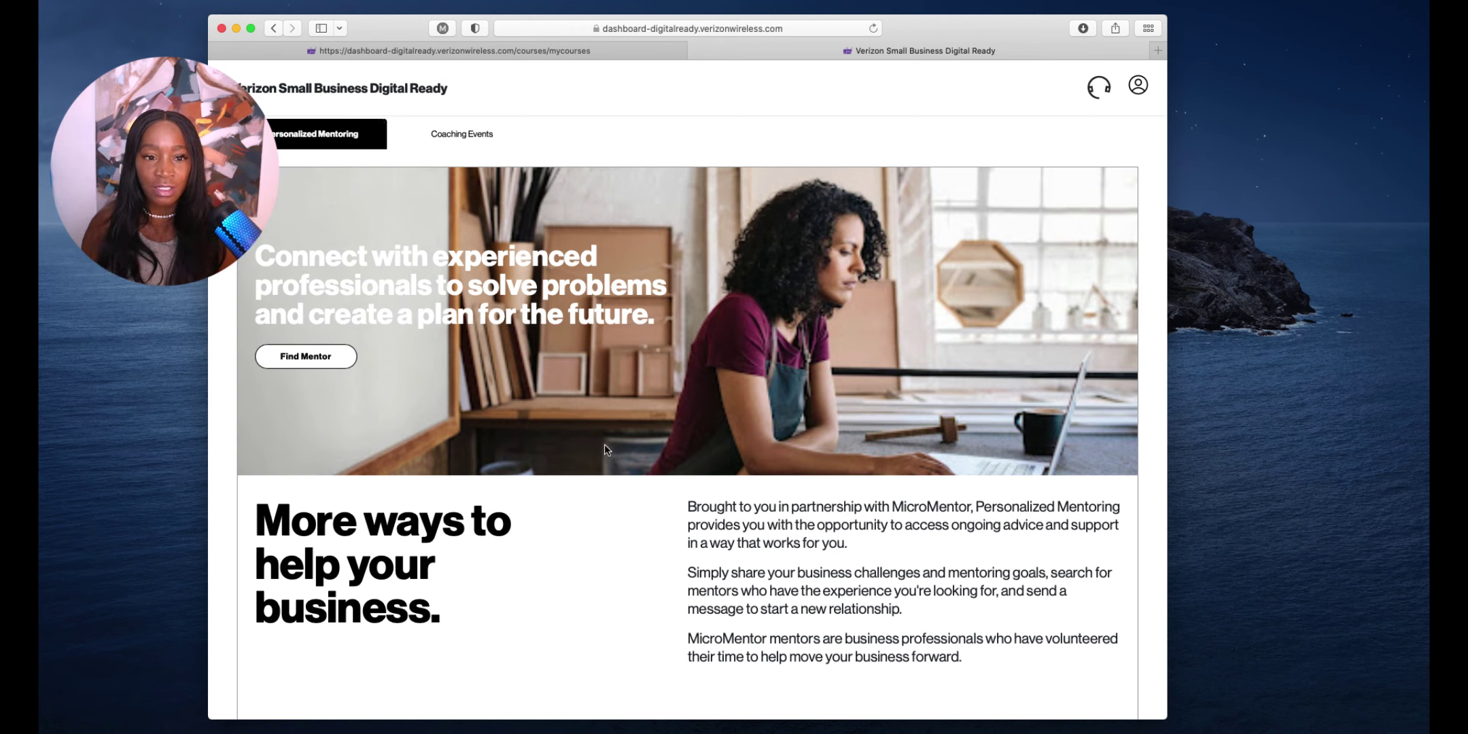
pyautogui.scroll(5, 666, 379)
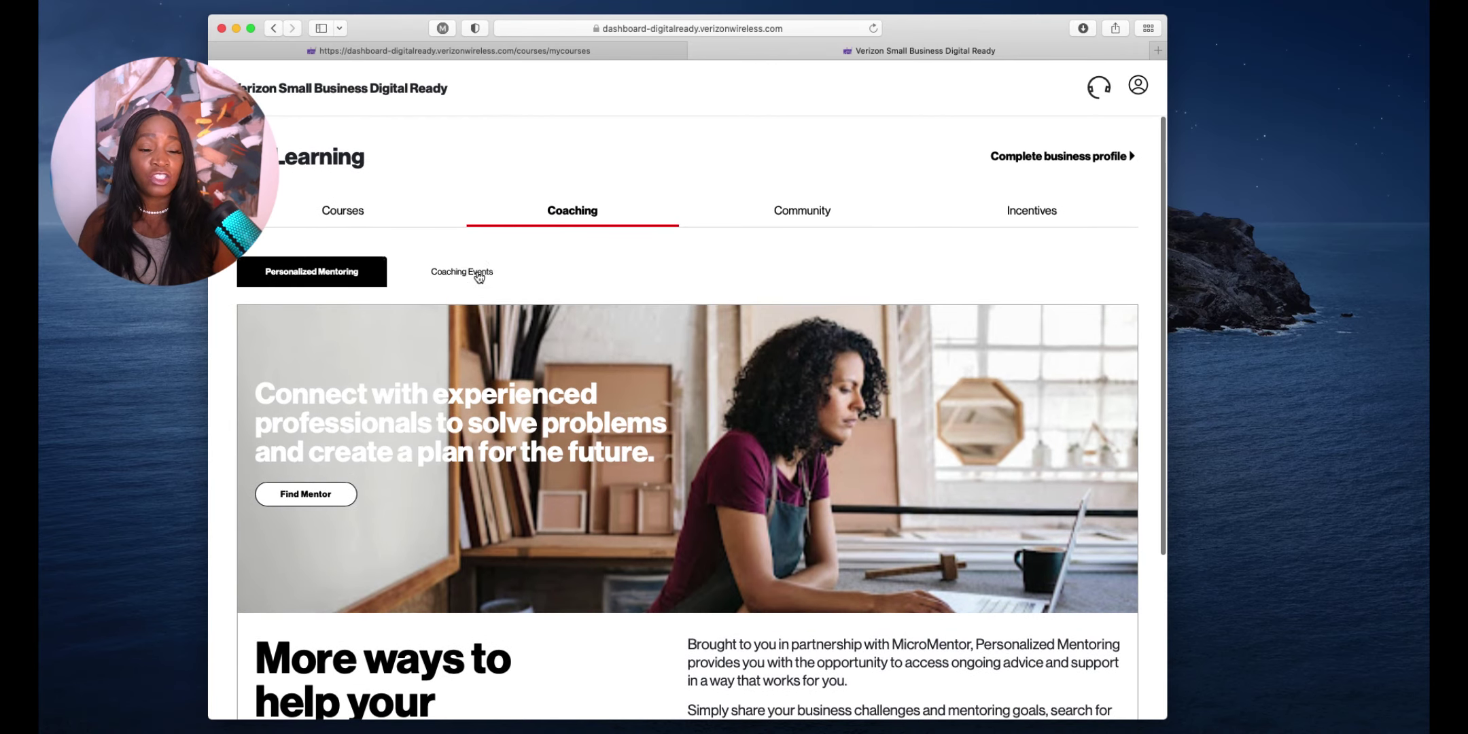
pyautogui.click(477, 273)
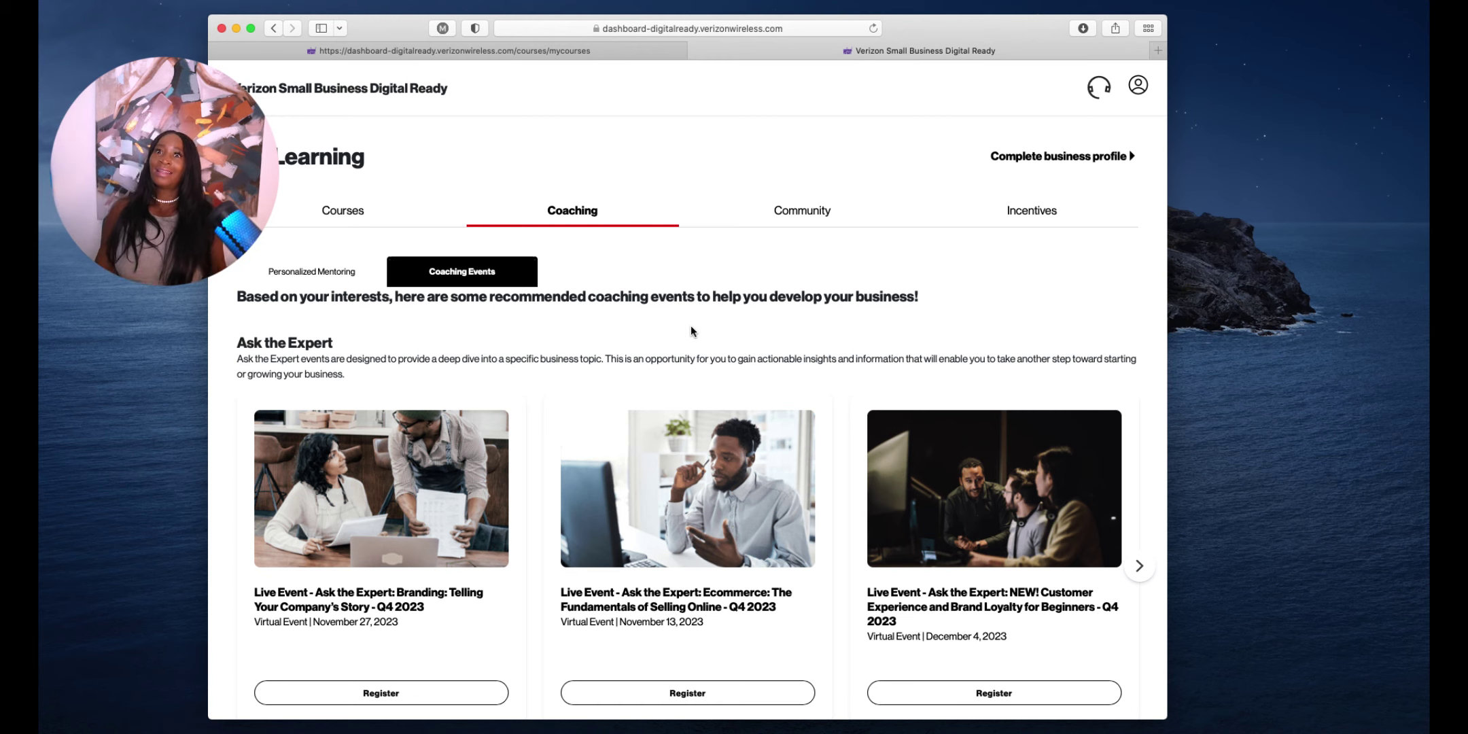
# View the Slack Community and the Q4 2023 Community Connect event cards
pyautogui.click(810, 216)
pyautogui.scroll(-4, 698, 338)
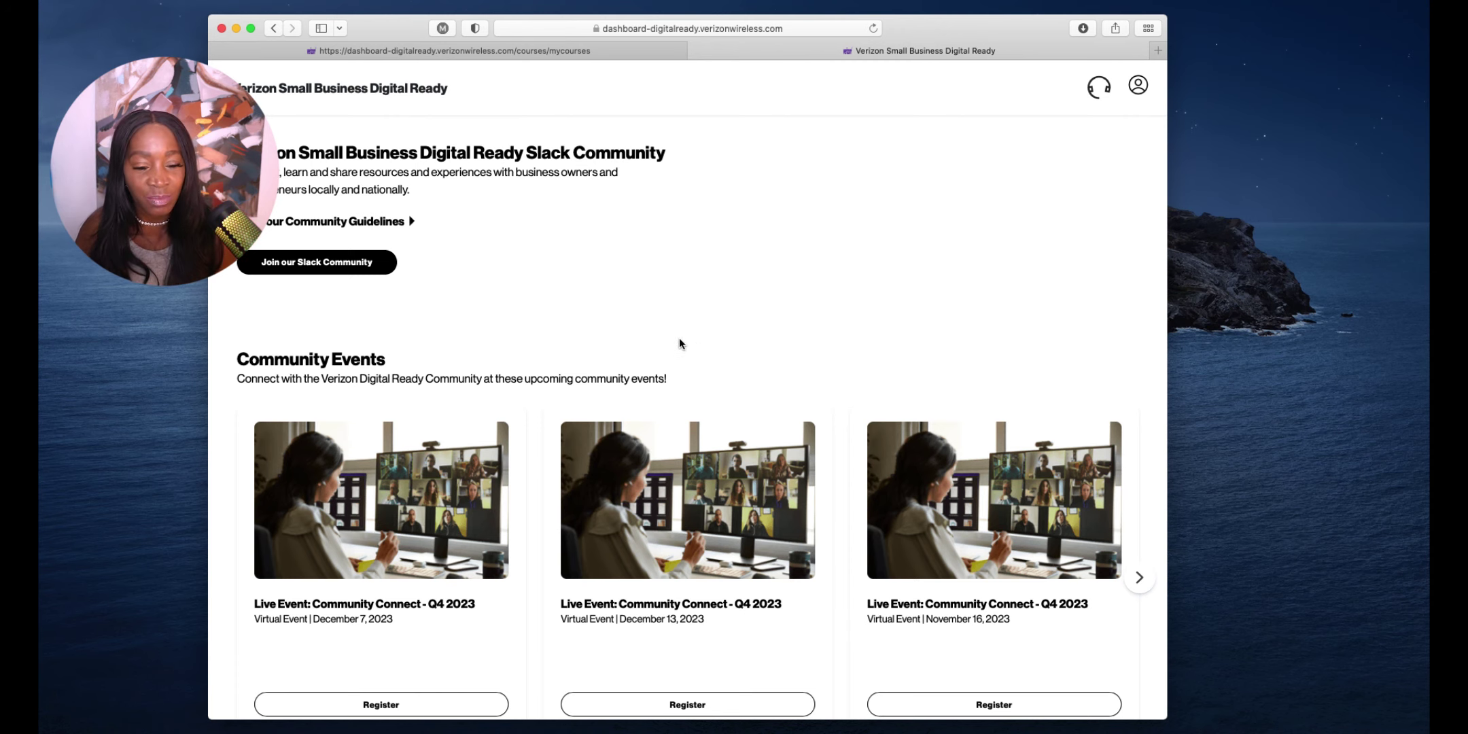
pyautogui.scroll(5, 755, 318)
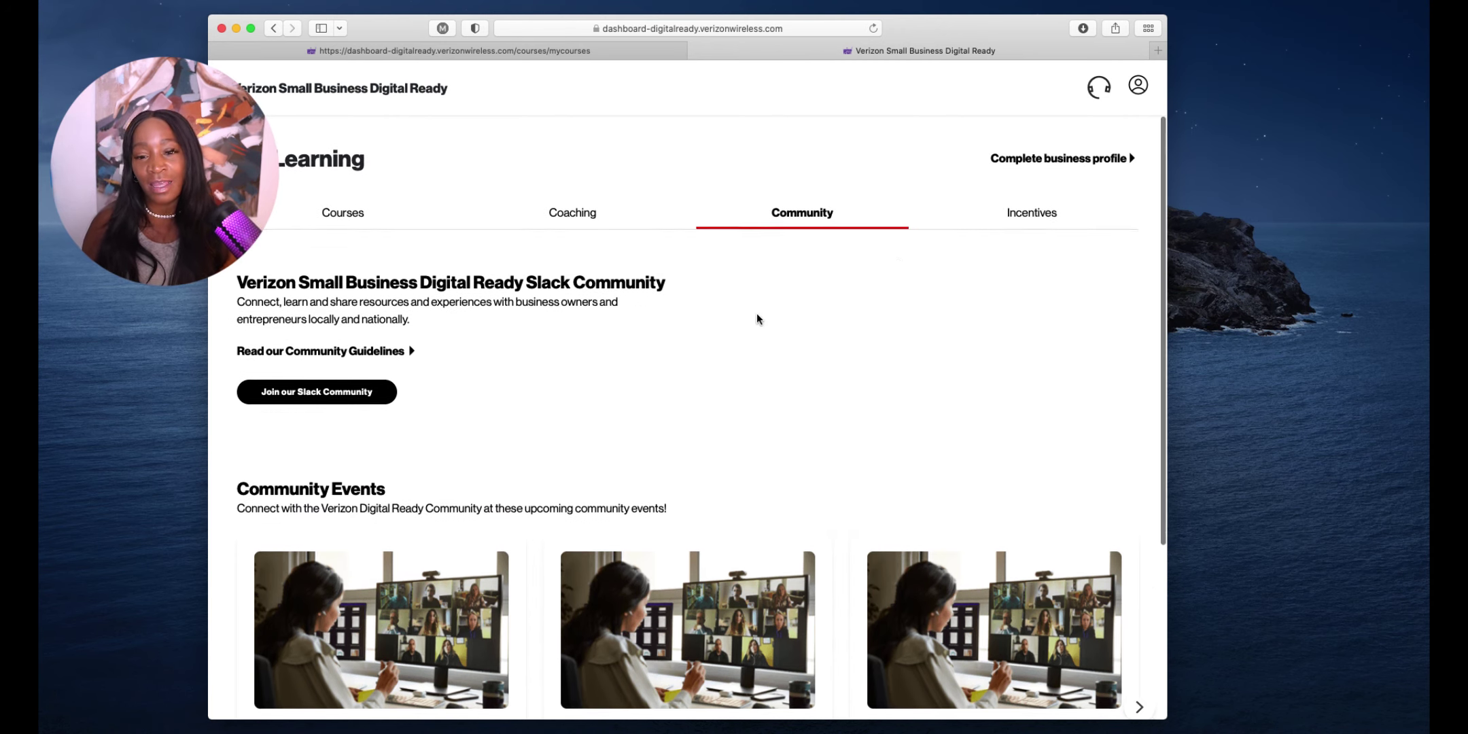
# Show the Incentives offers and check how to unlock the $10,000 LISC grant application
pyautogui.click(1026, 214)
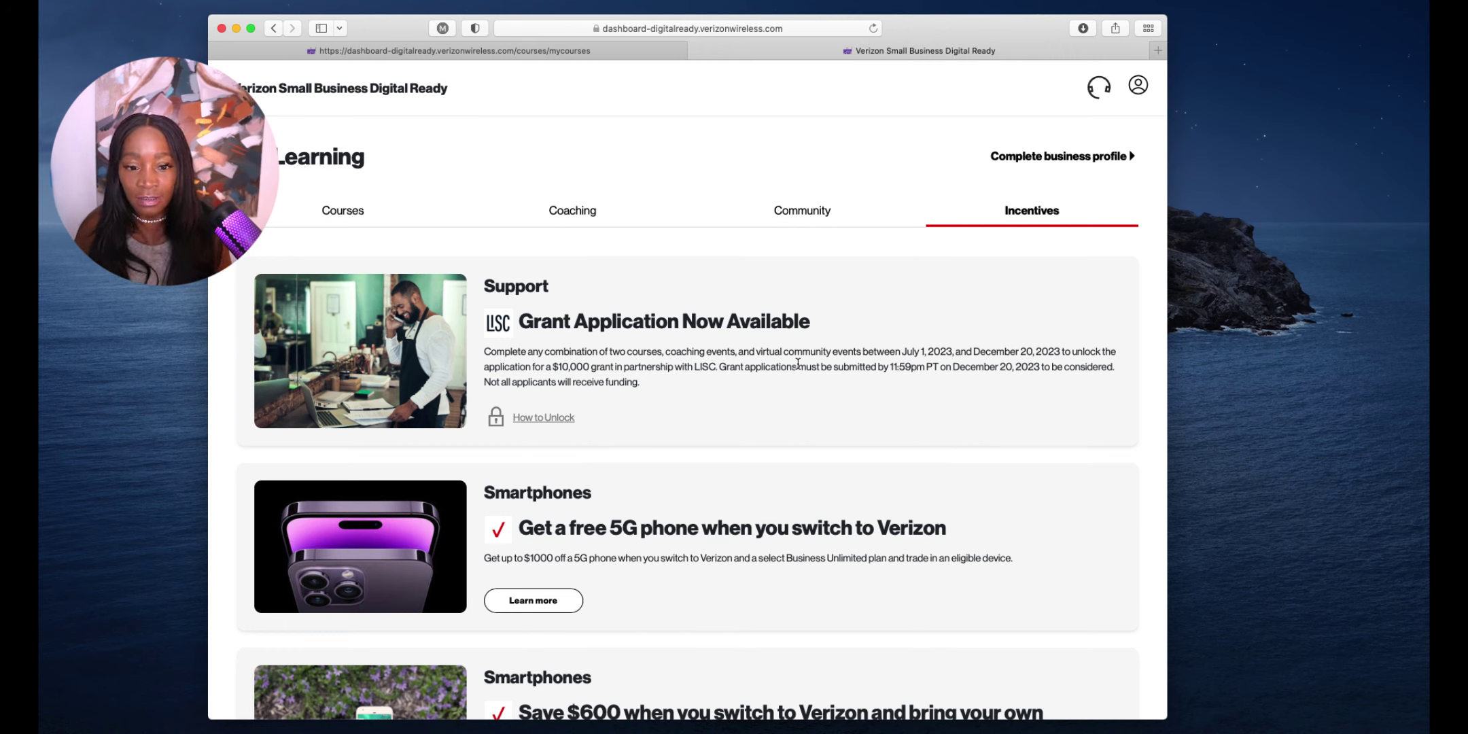
pyautogui.click(570, 424)
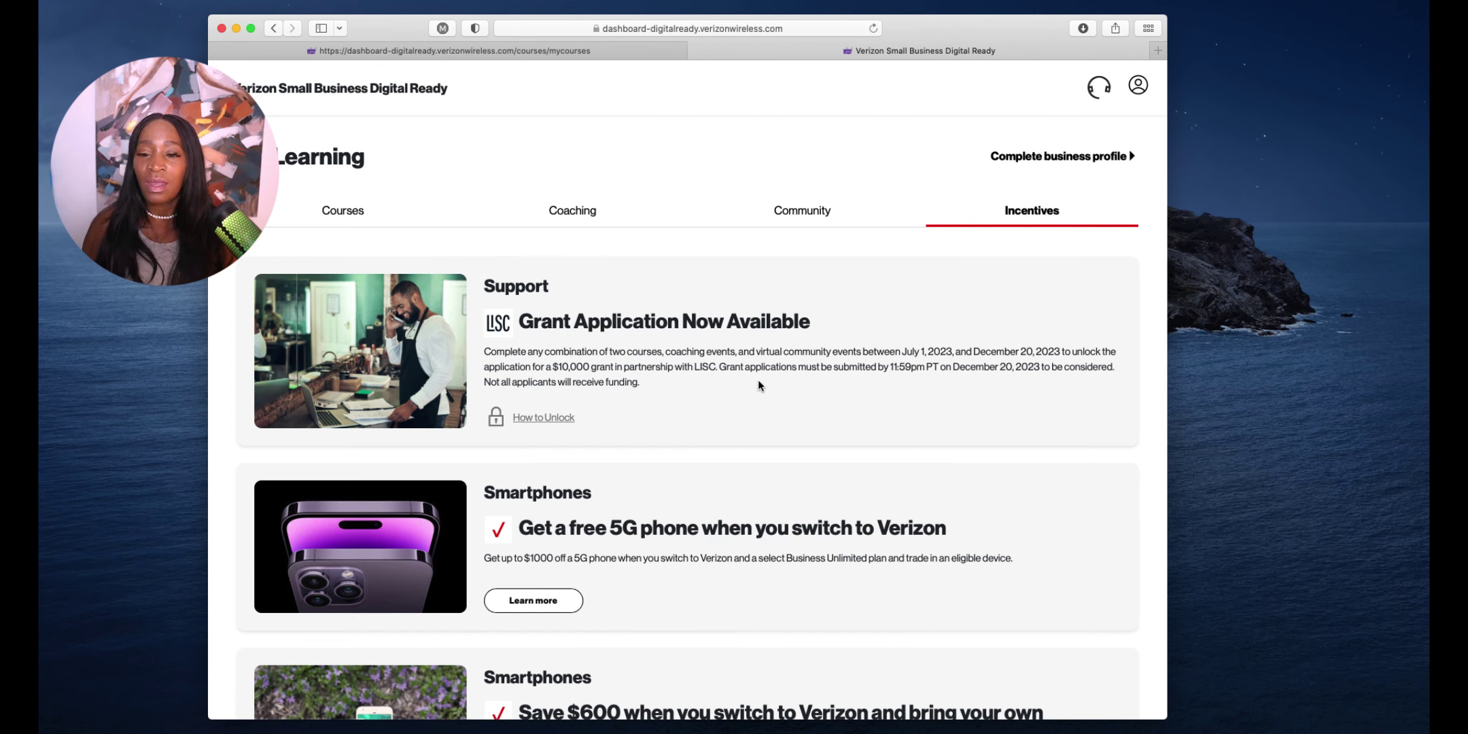
pyautogui.scroll(-5, 777, 410)
pyautogui.scroll(1, 776, 411)
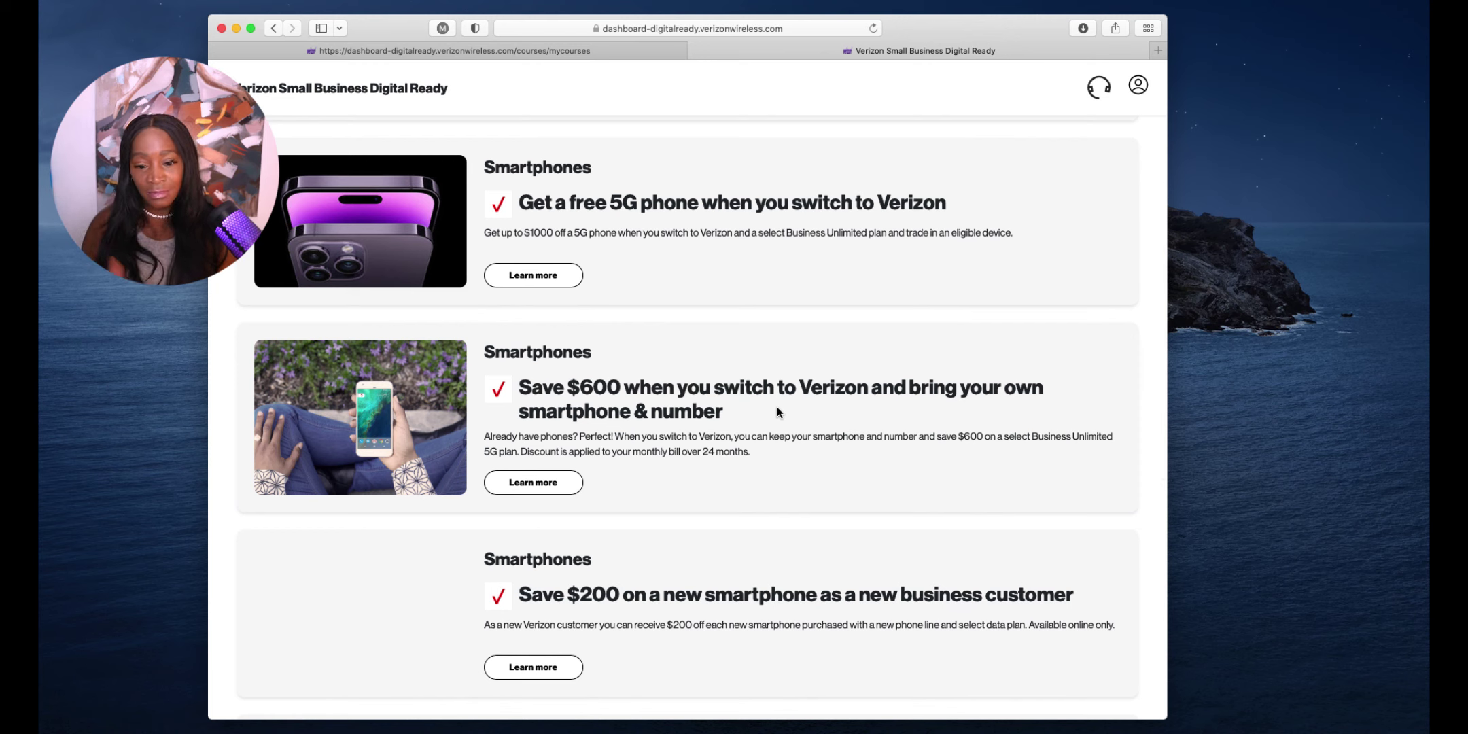
pyautogui.scroll(-5, 777, 411)
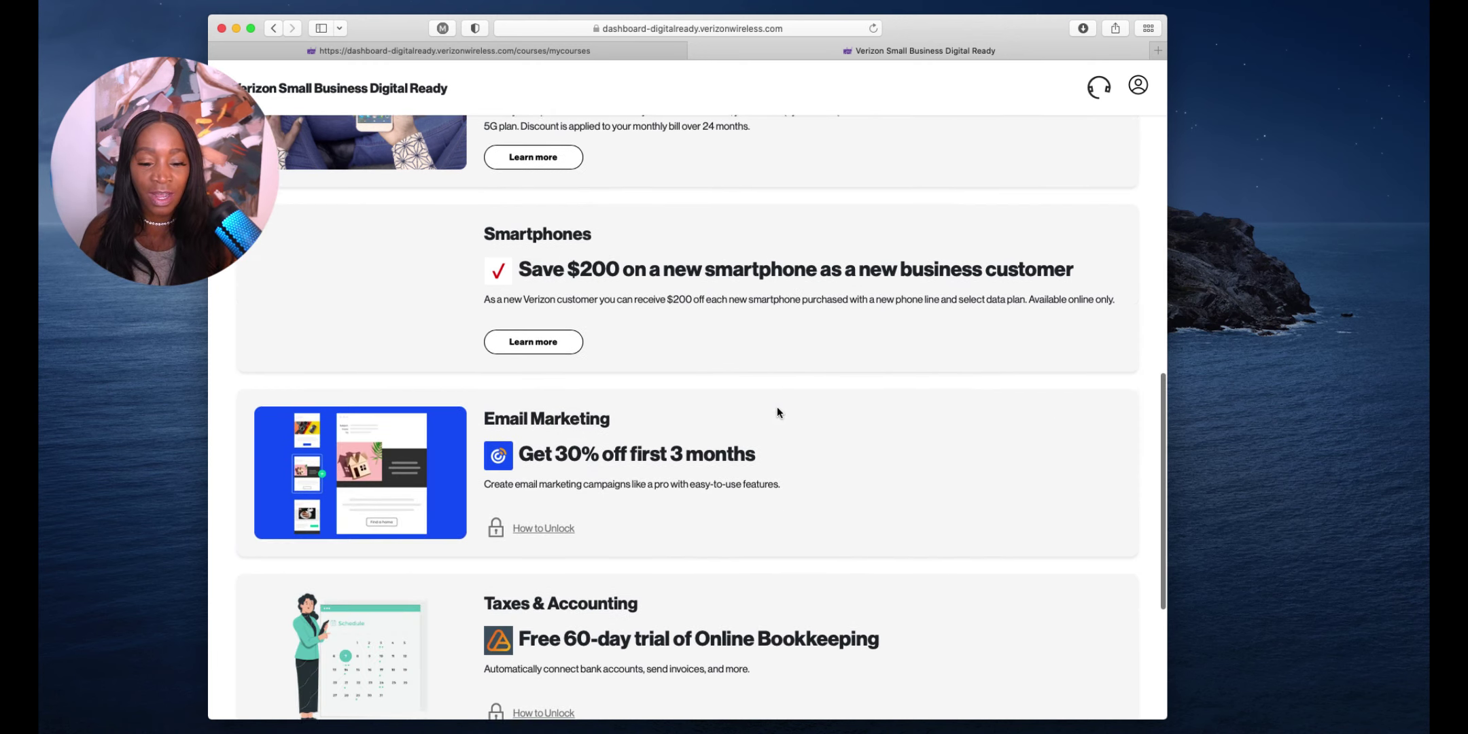
pyautogui.scroll(-1, 777, 408)
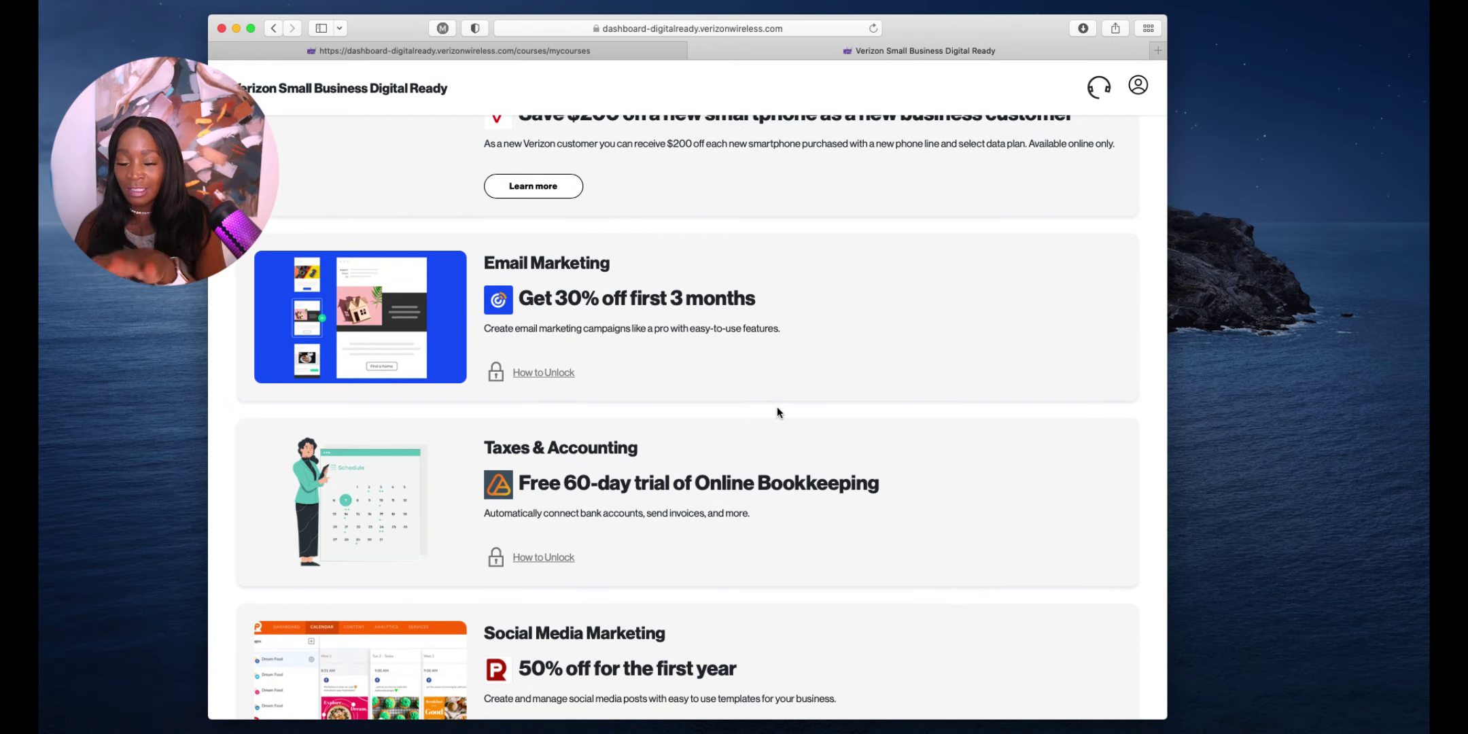
pyautogui.scroll(-2, 778, 411)
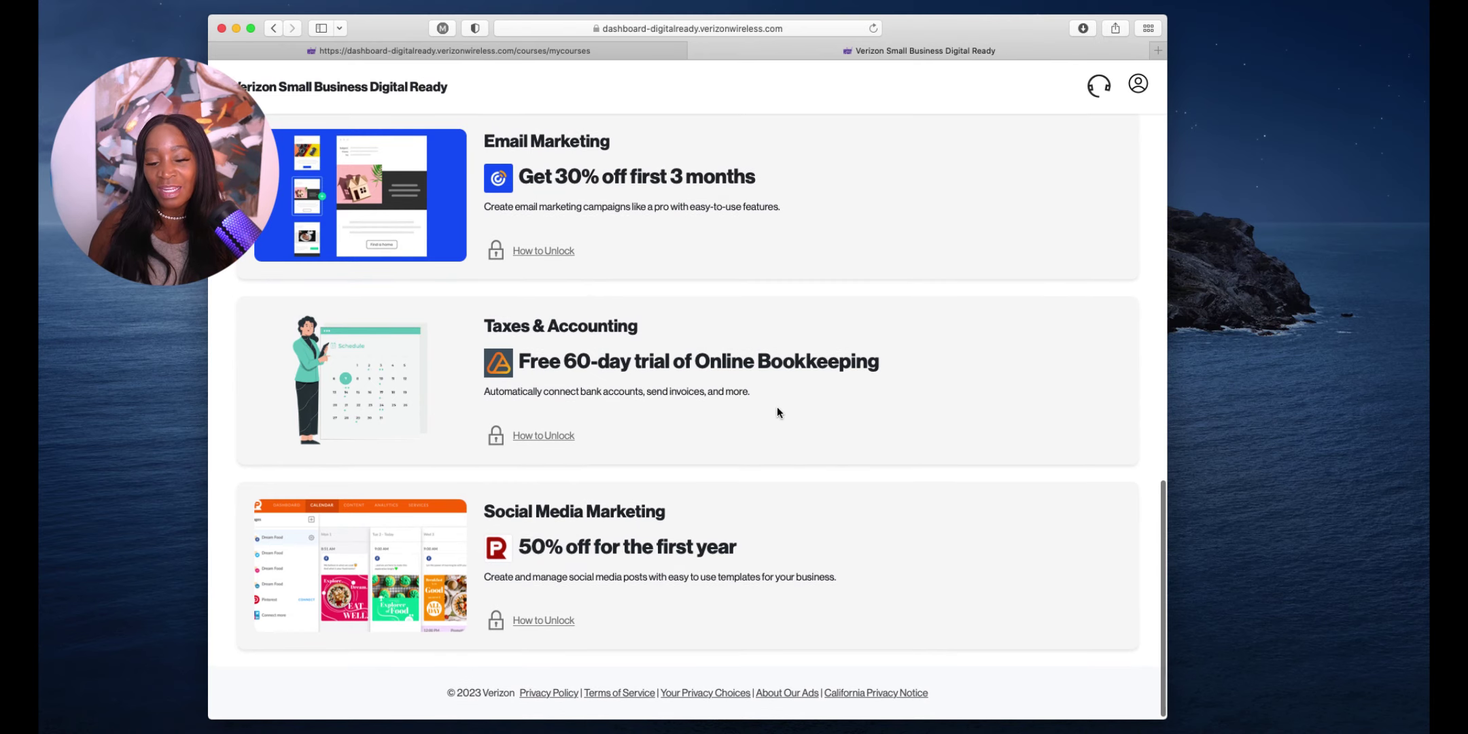
pyautogui.scroll(15, 777, 408)
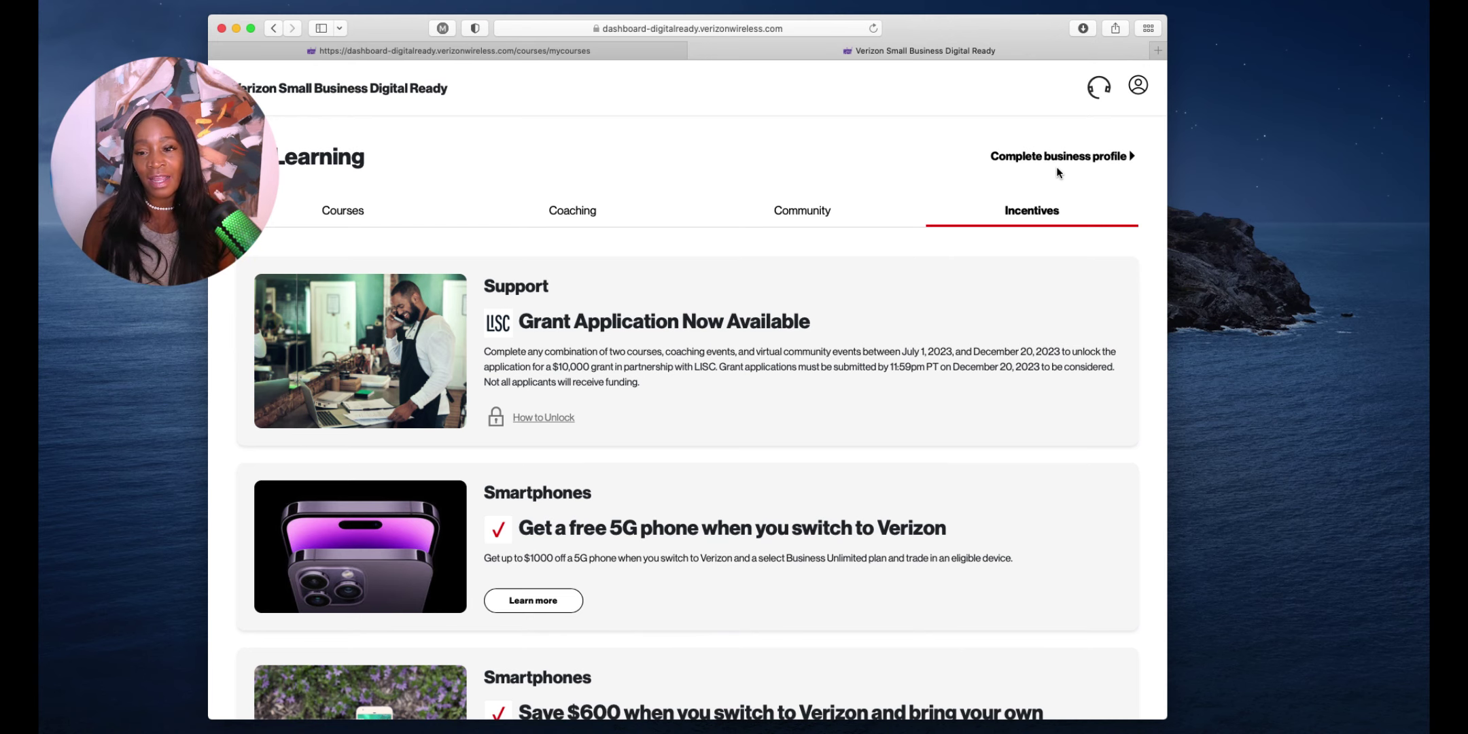
# Review the My Account Business profile form and save it
pyautogui.click(1079, 157)
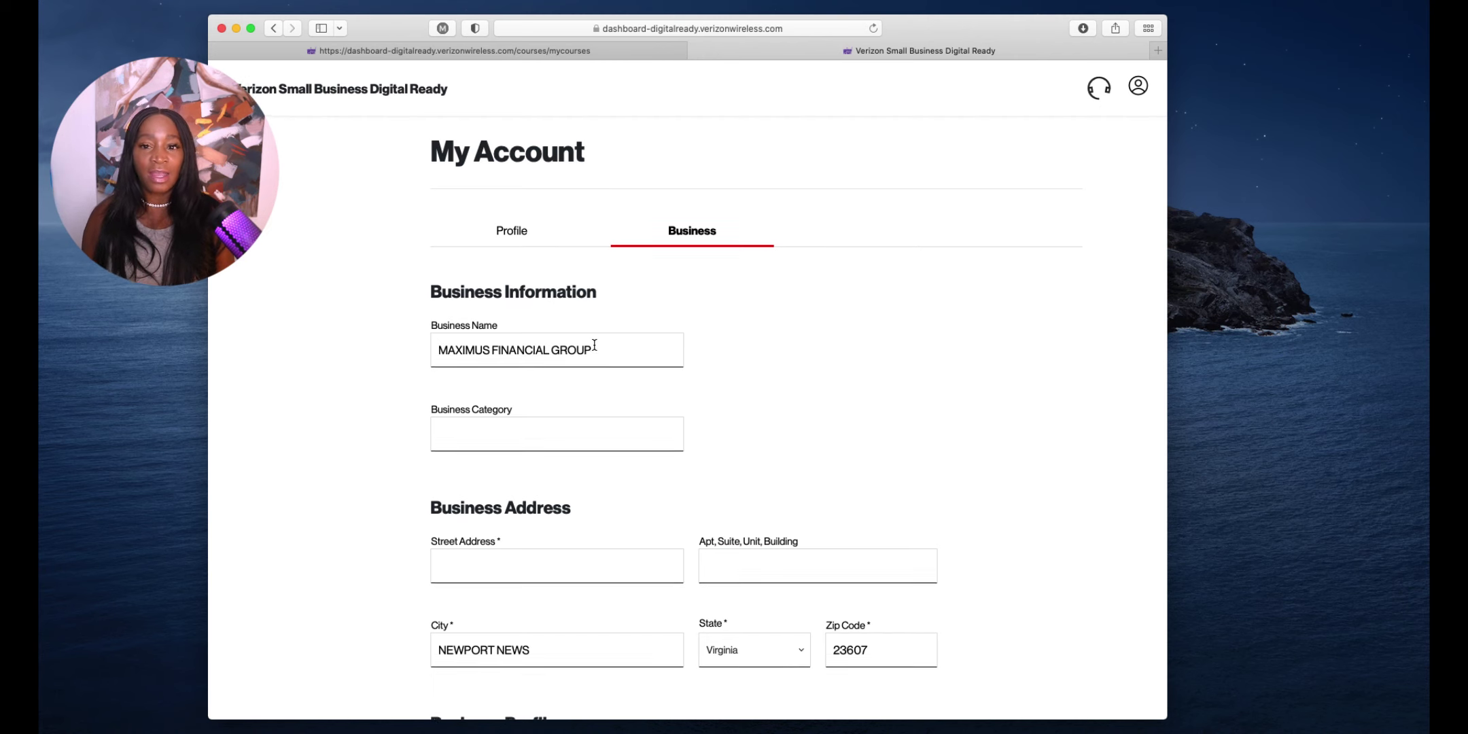
pyautogui.scroll(-5, 594, 345)
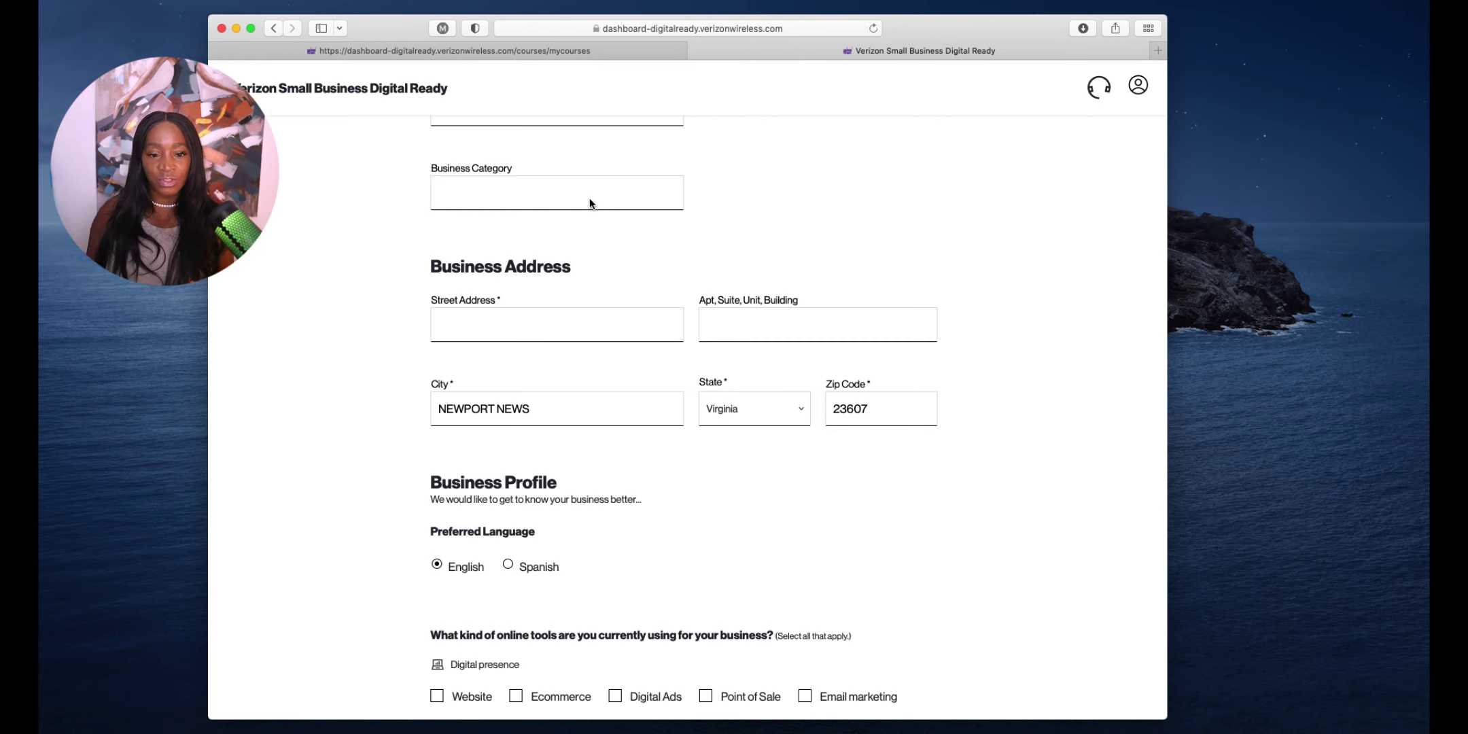
pyautogui.scroll(-8, 614, 357)
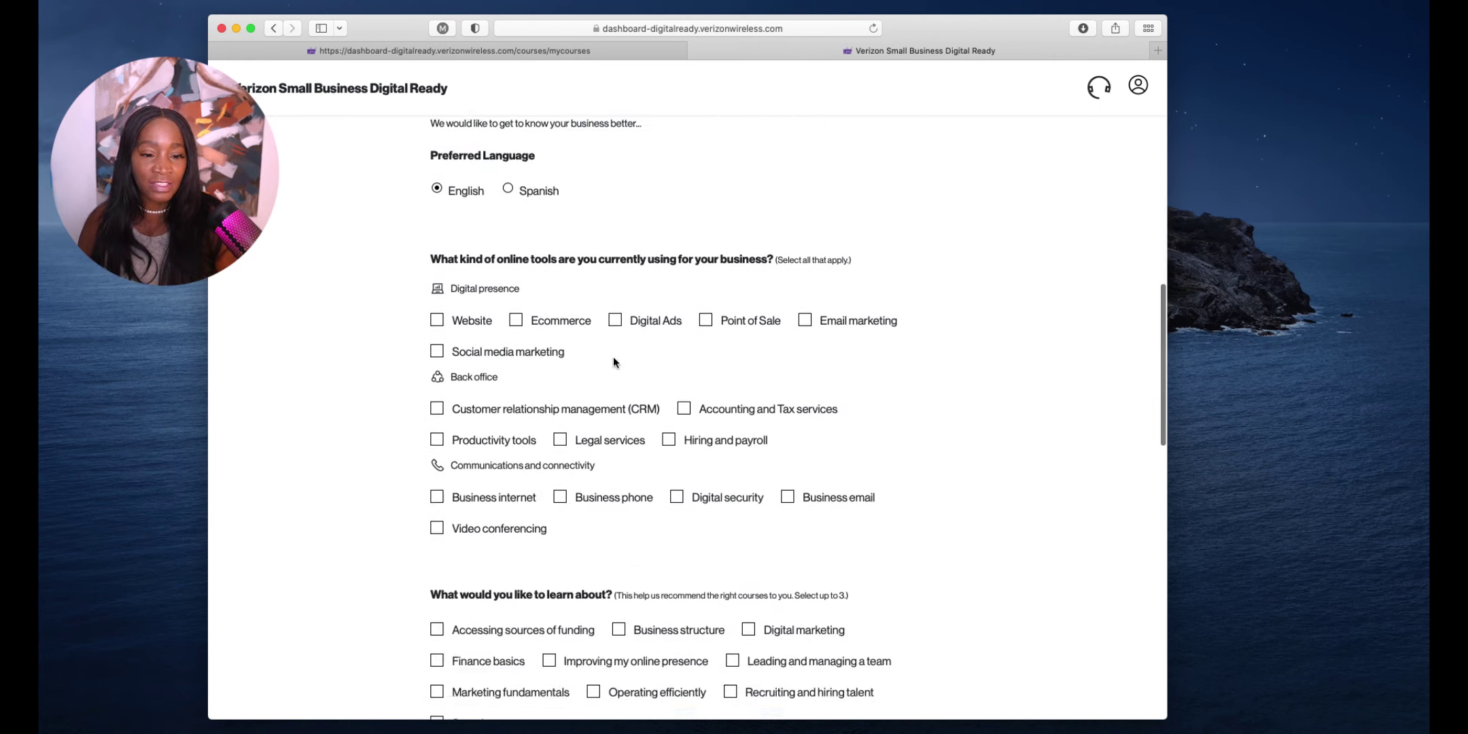
pyautogui.scroll(-2, 613, 363)
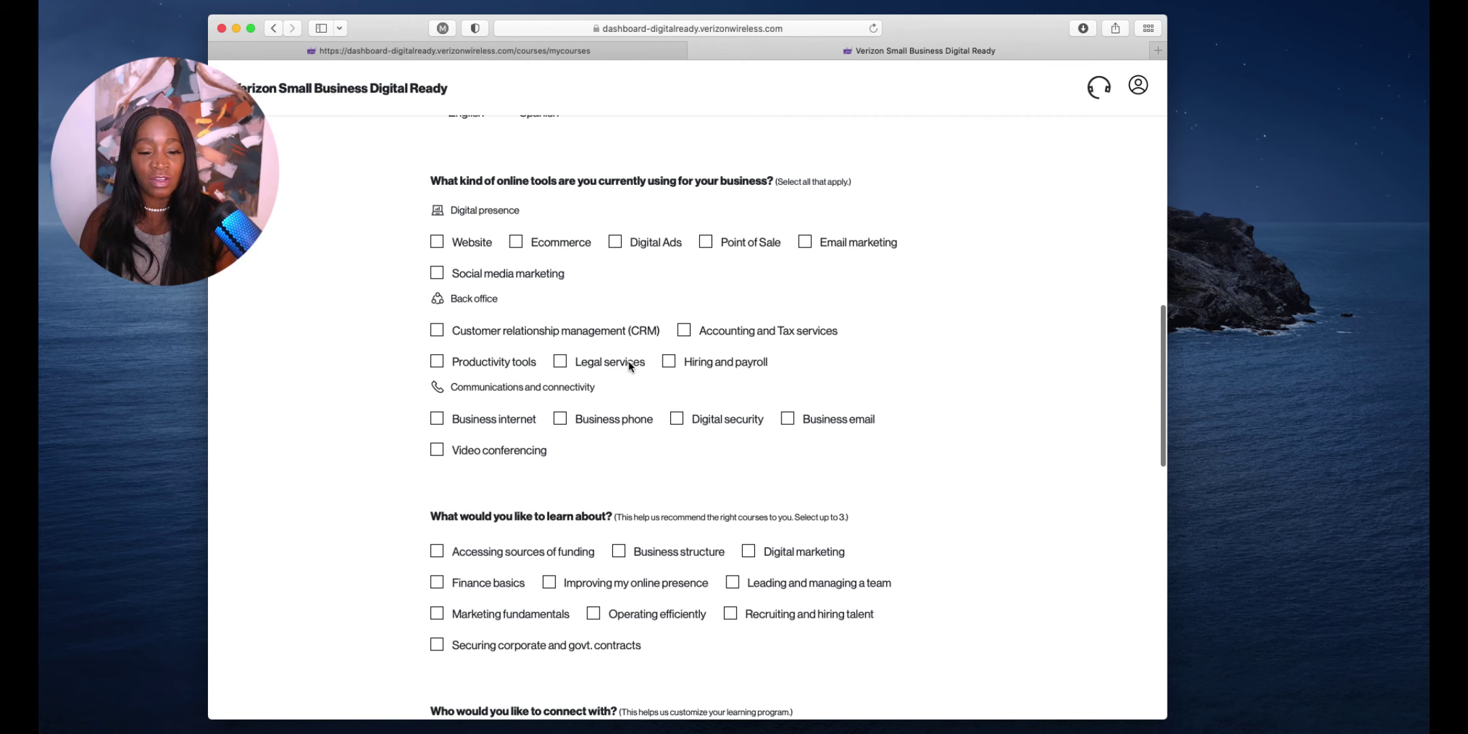
pyautogui.scroll(-10, 630, 364)
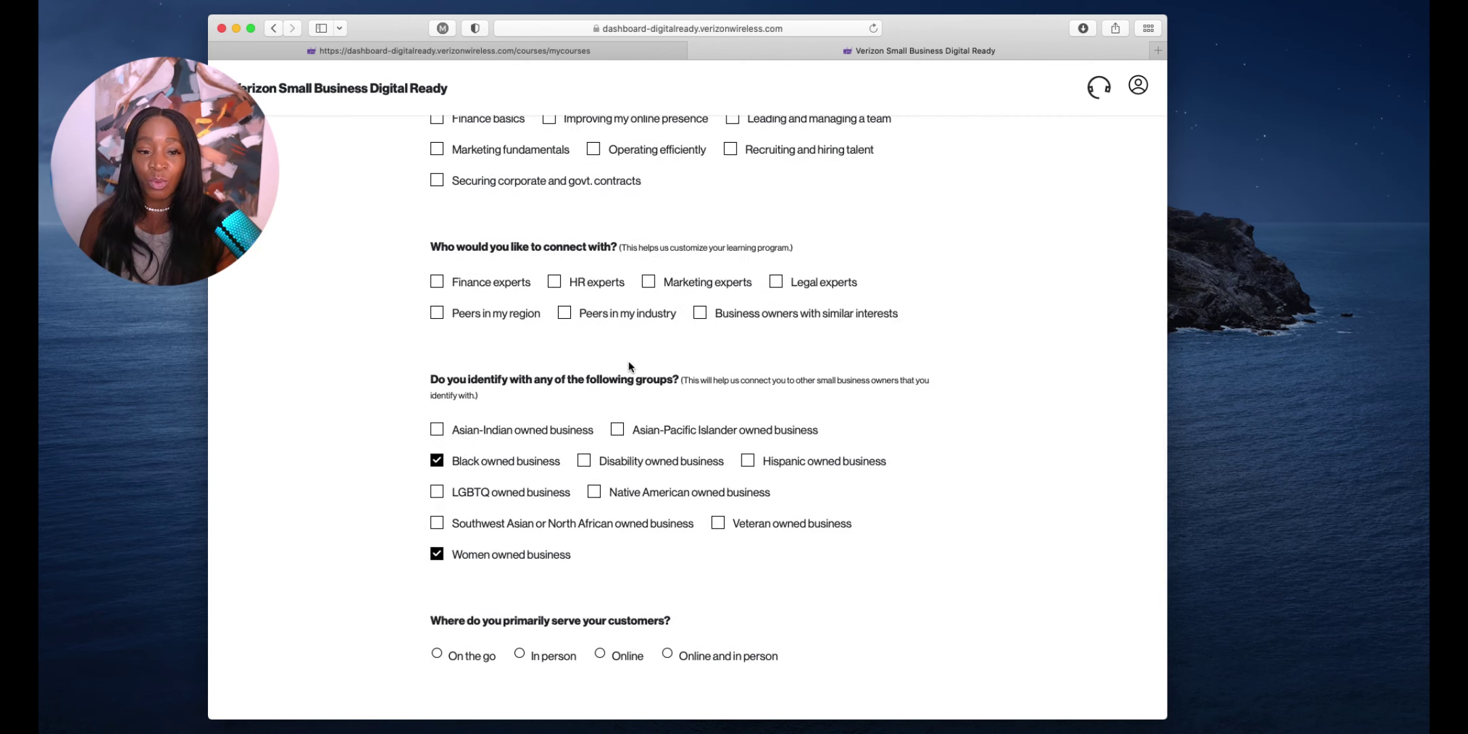
pyautogui.scroll(-3, 628, 367)
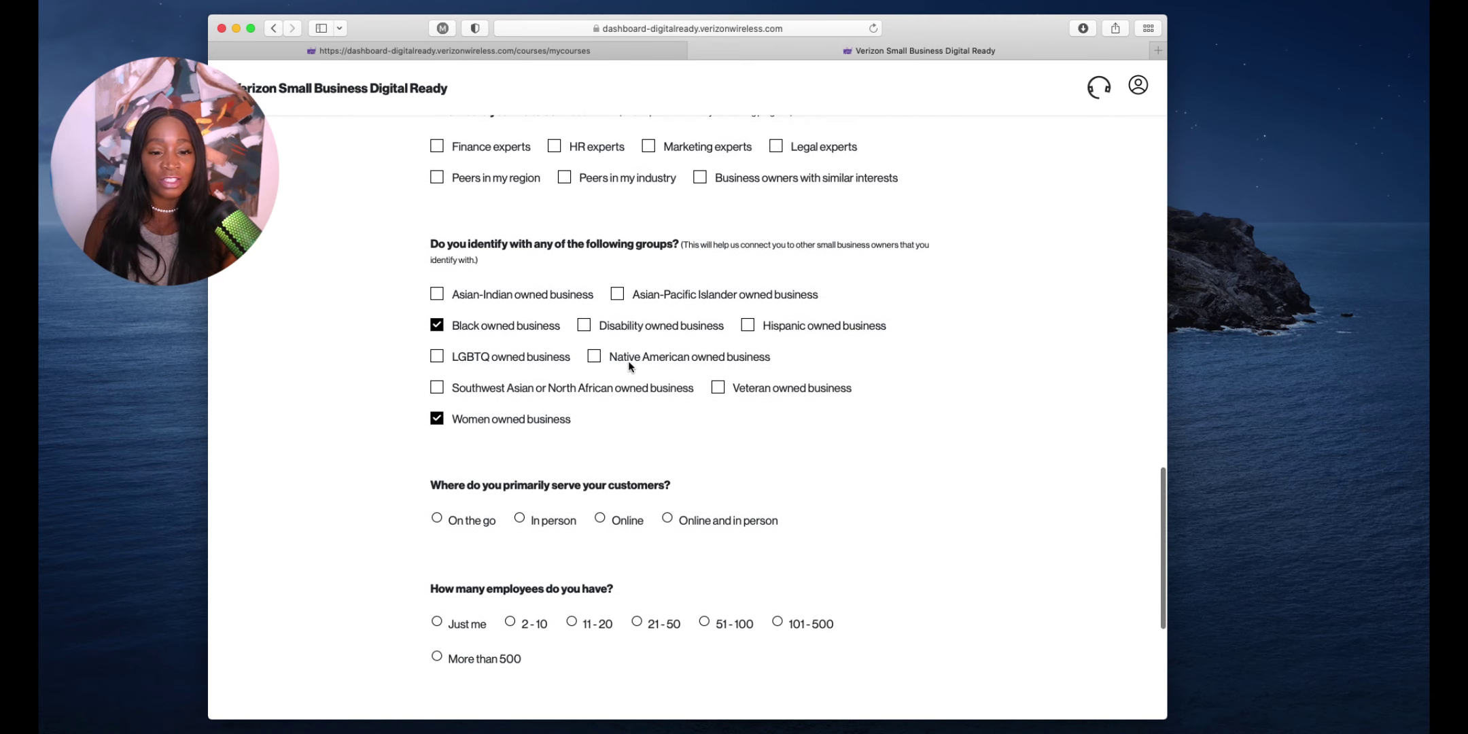
pyautogui.scroll(-2, 629, 367)
pyautogui.scroll(-3, 629, 367)
pyautogui.scroll(6, 629, 370)
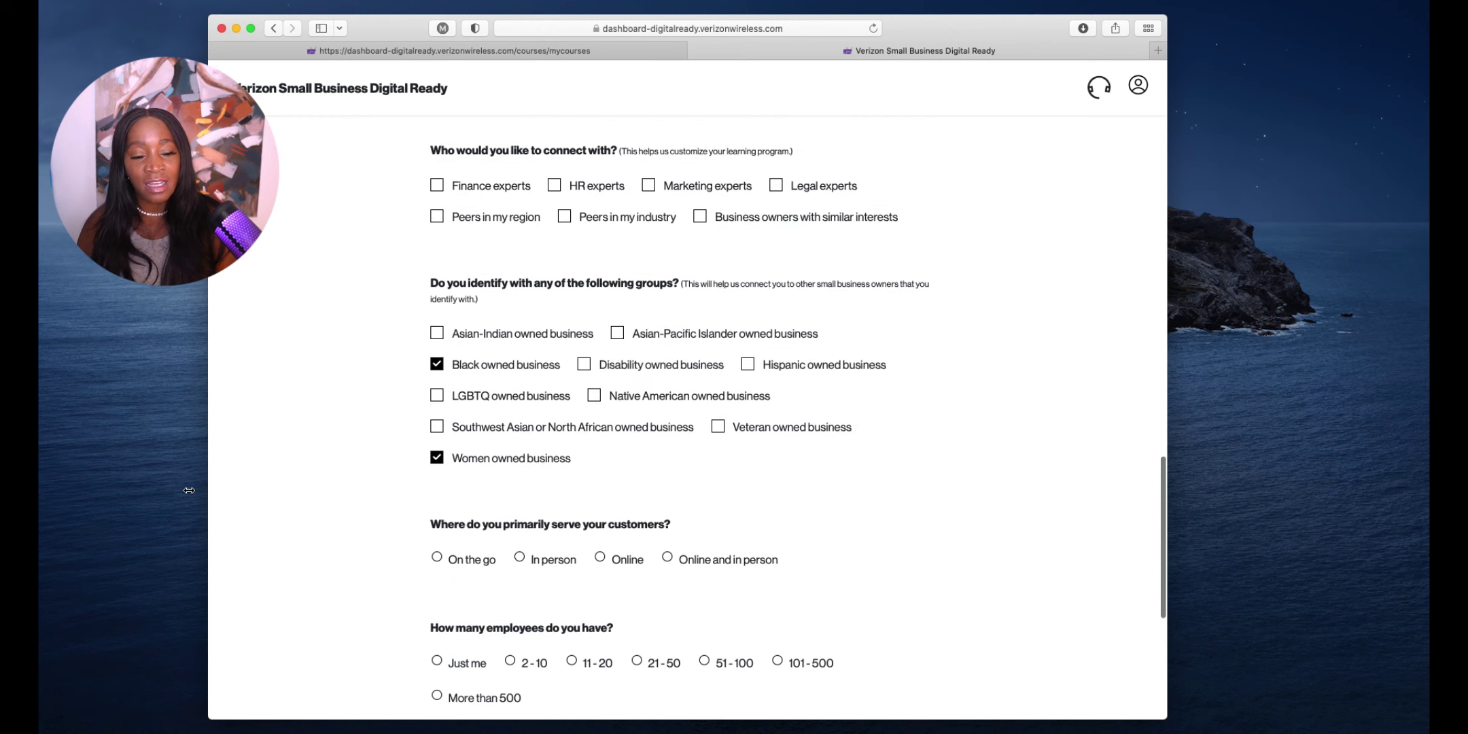
pyautogui.scroll(-6, 639, 435)
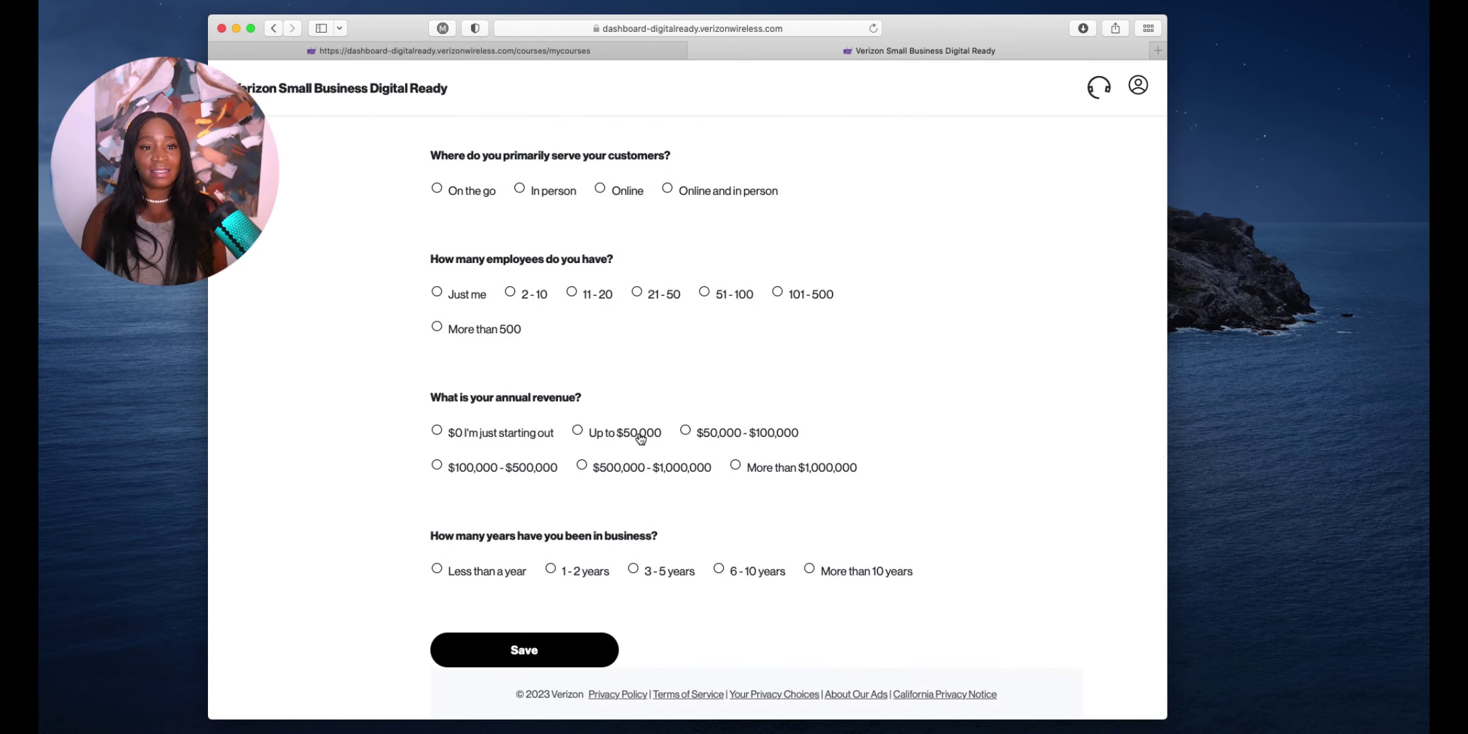
pyautogui.click(494, 49)
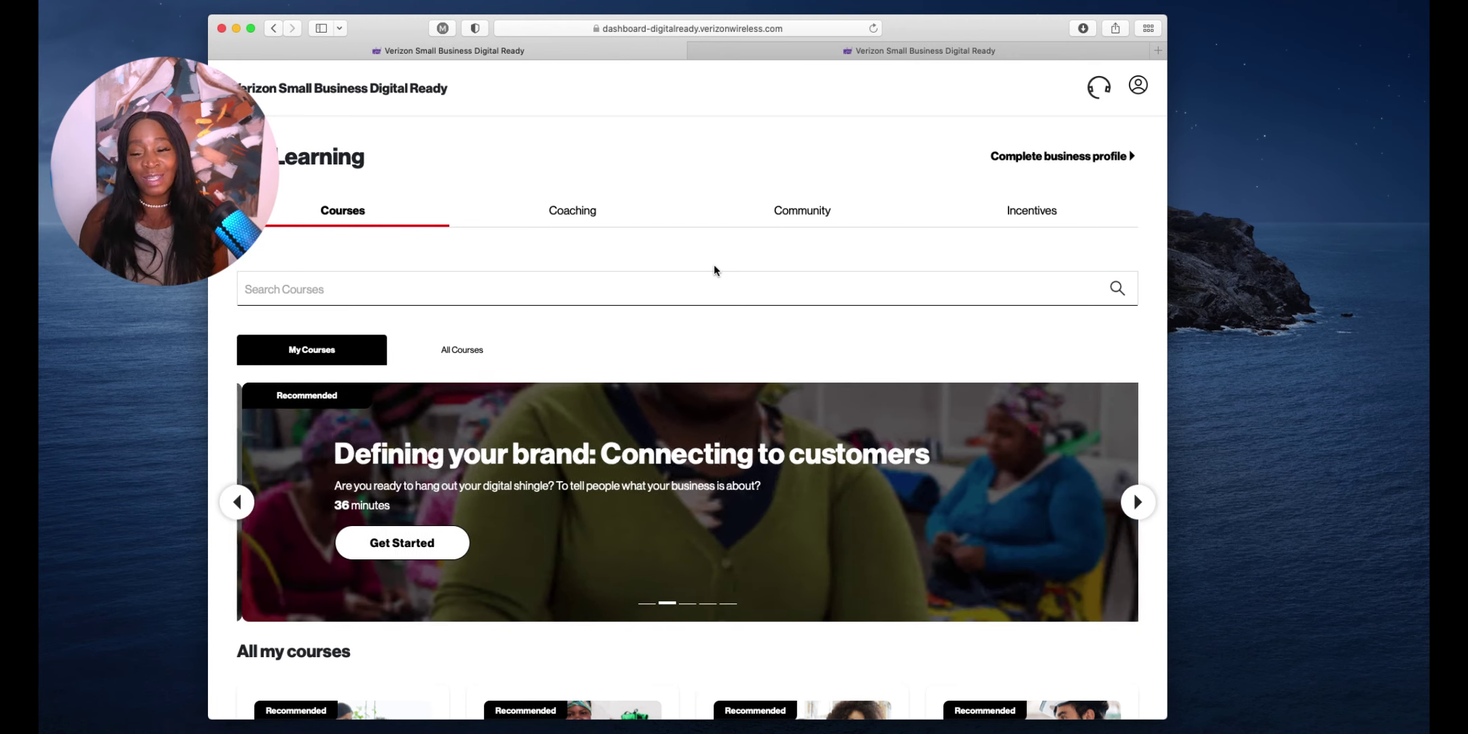
pyautogui.scroll(-1, 736, 252)
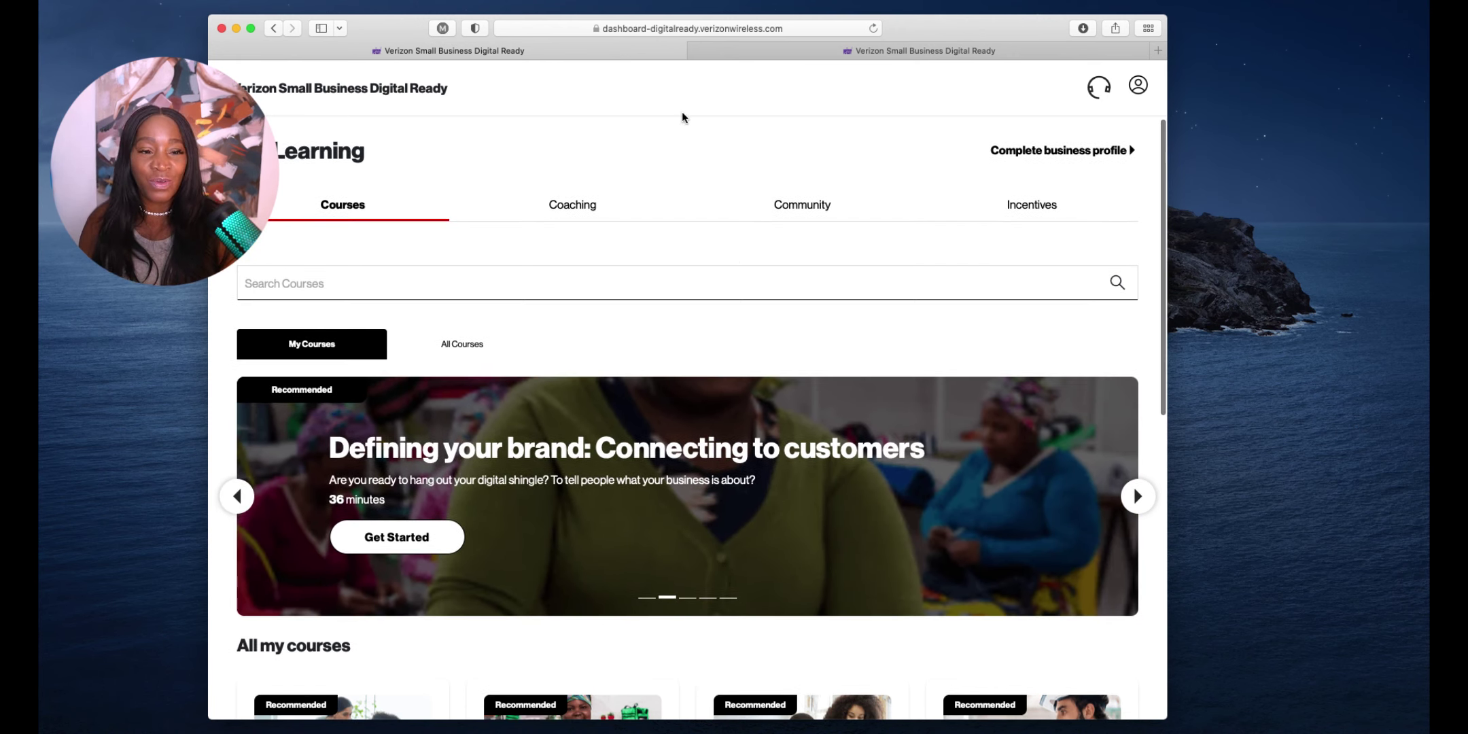